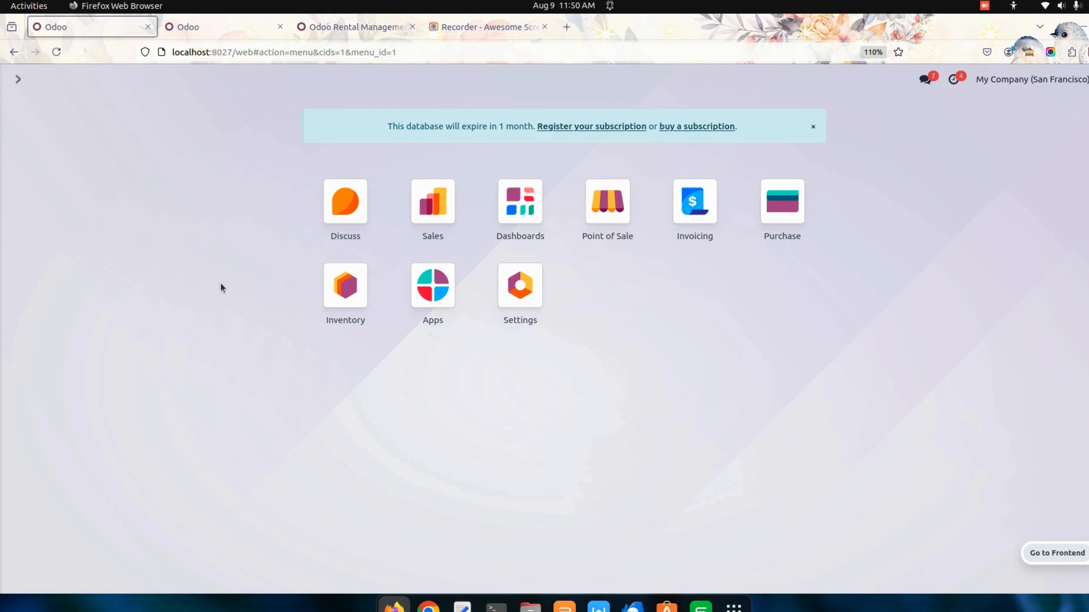
# Step: Review the Point of Sale settings for creating rental orders and allowing partial payment
pyautogui.click(517, 301)
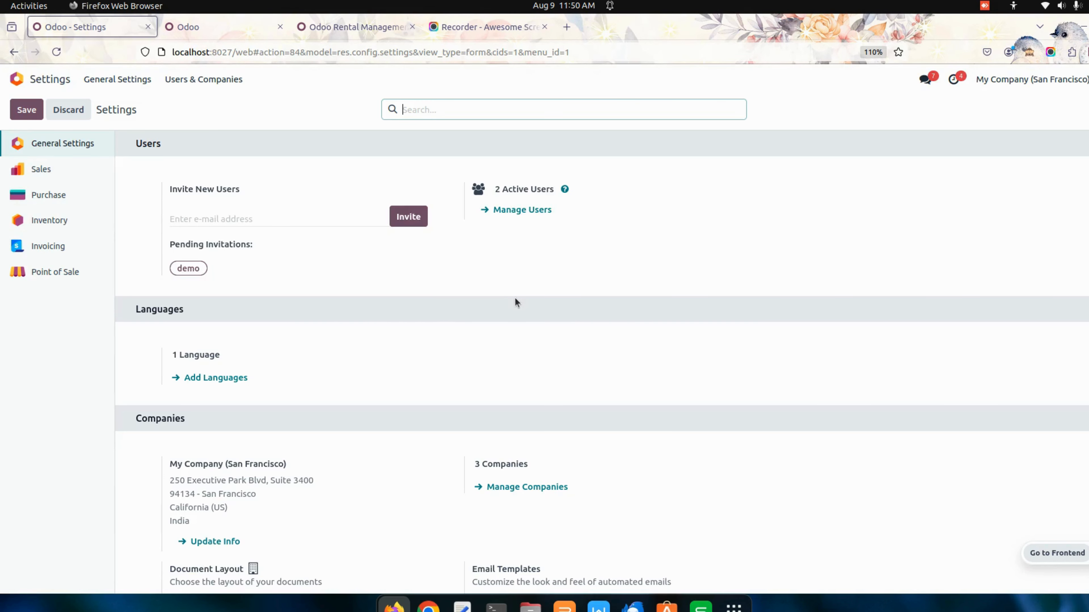
pyautogui.click(56, 273)
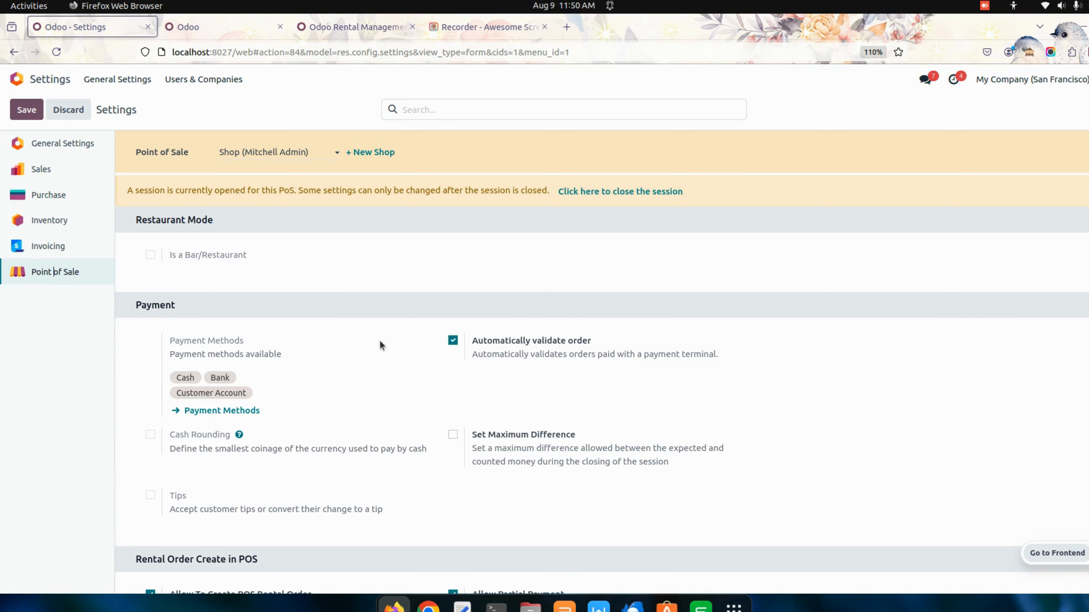
pyautogui.scroll(-4, 379, 346)
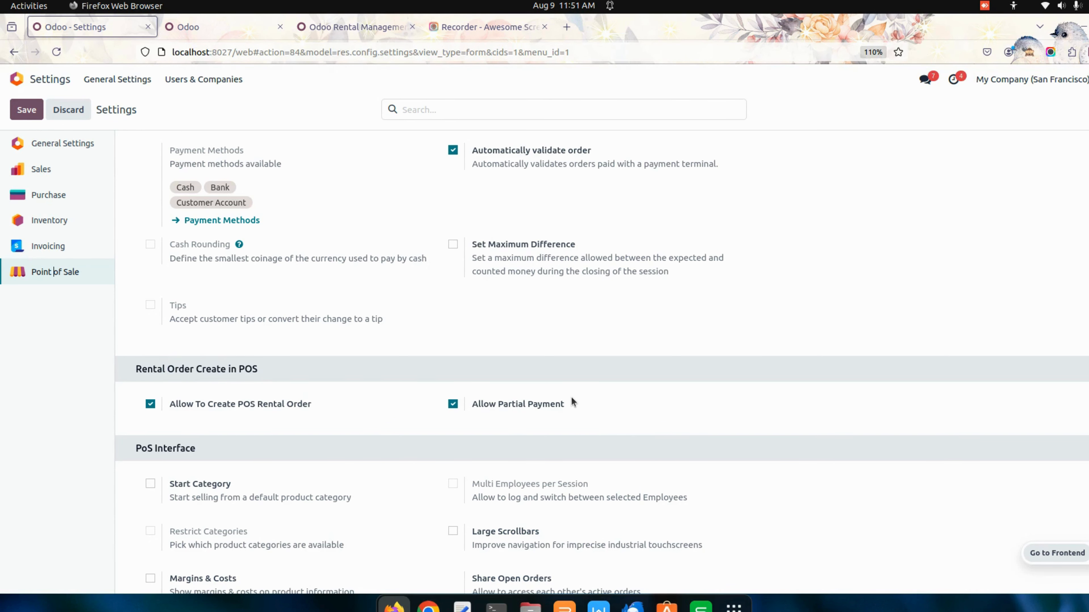
# Step: Continue selling in the Shop point of sale session, and switch to the second Odoo browser tab
pyautogui.click(16, 79)
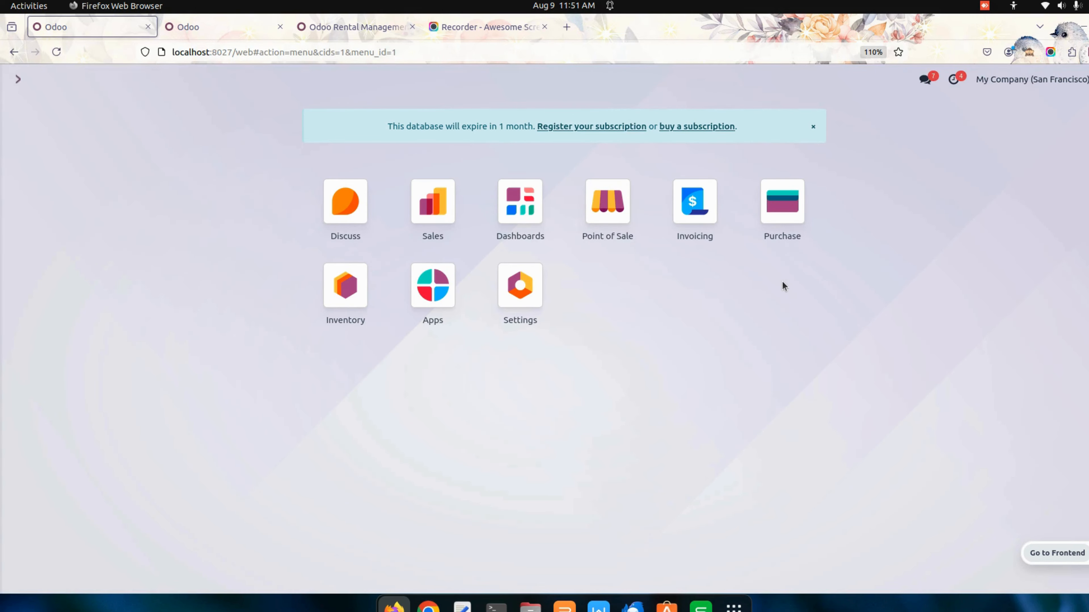
pyautogui.click(615, 232)
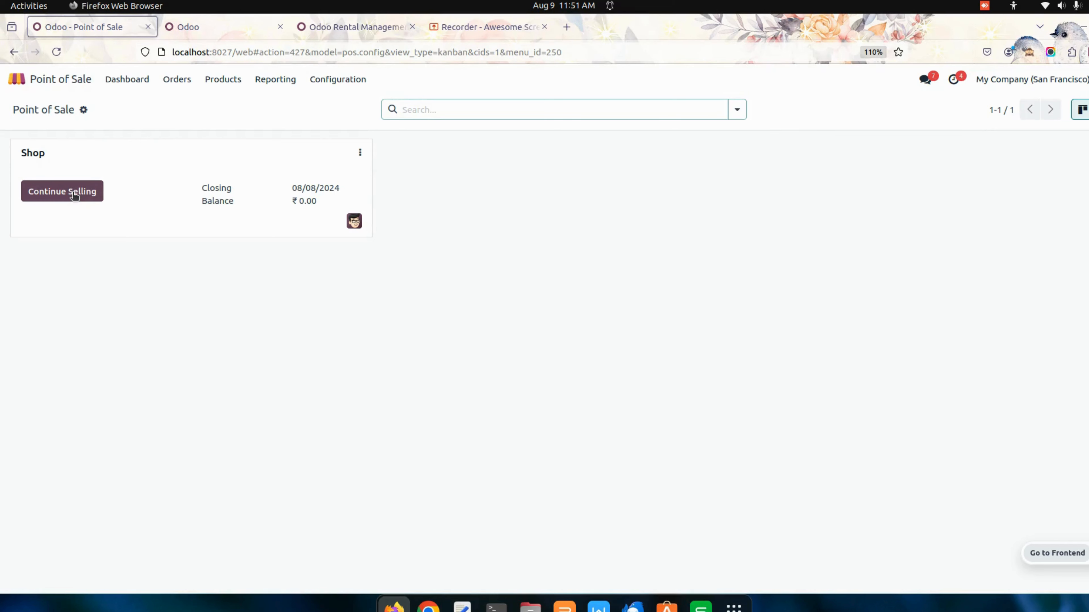
pyautogui.click(74, 193)
pyautogui.click(231, 32)
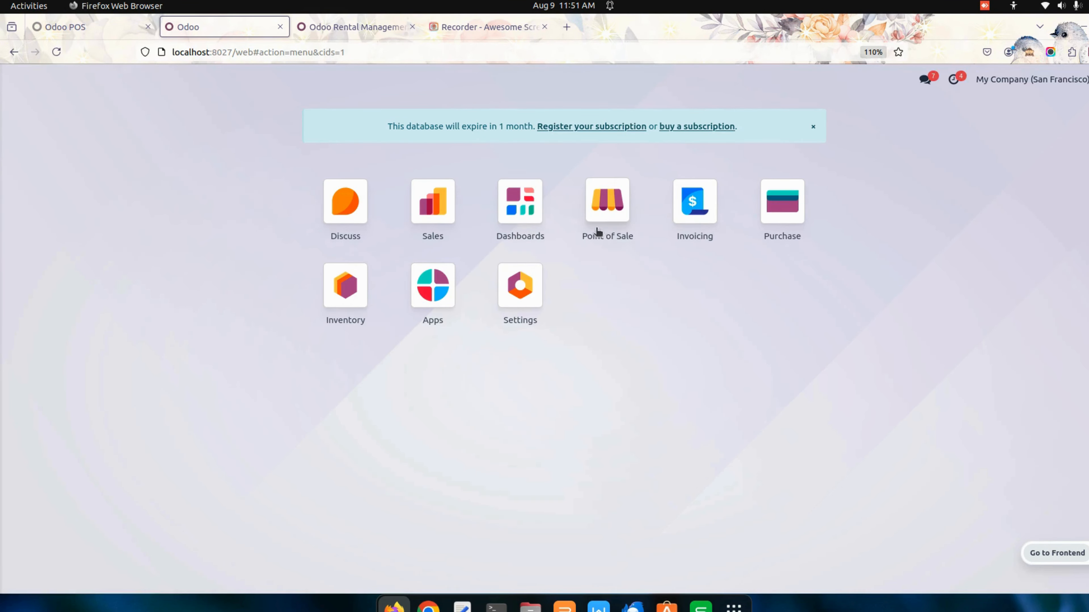
pyautogui.click(360, 285)
pyautogui.click(221, 80)
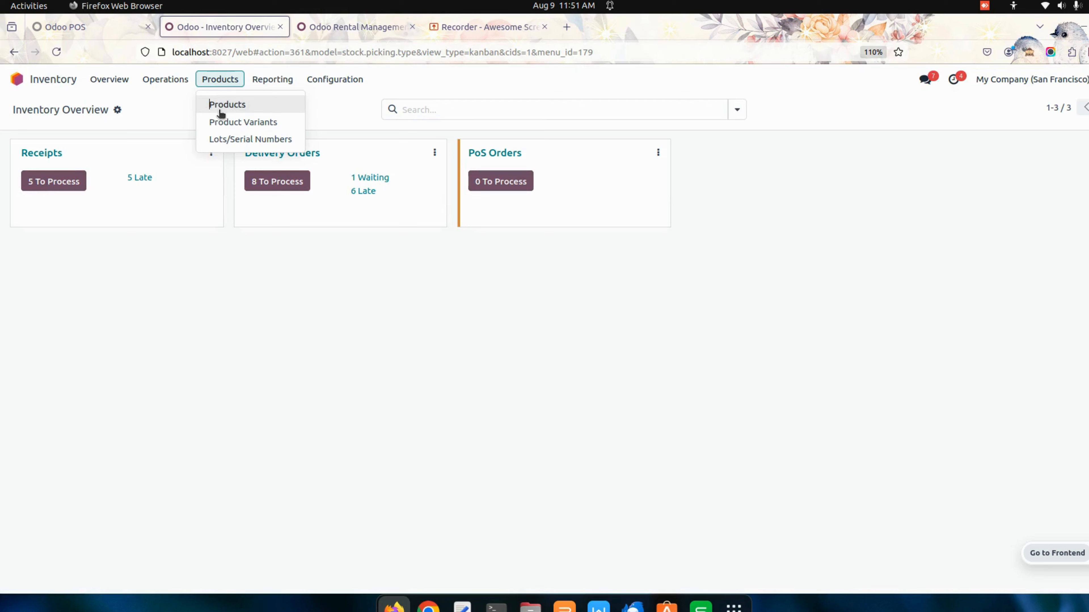
pyautogui.click(230, 104)
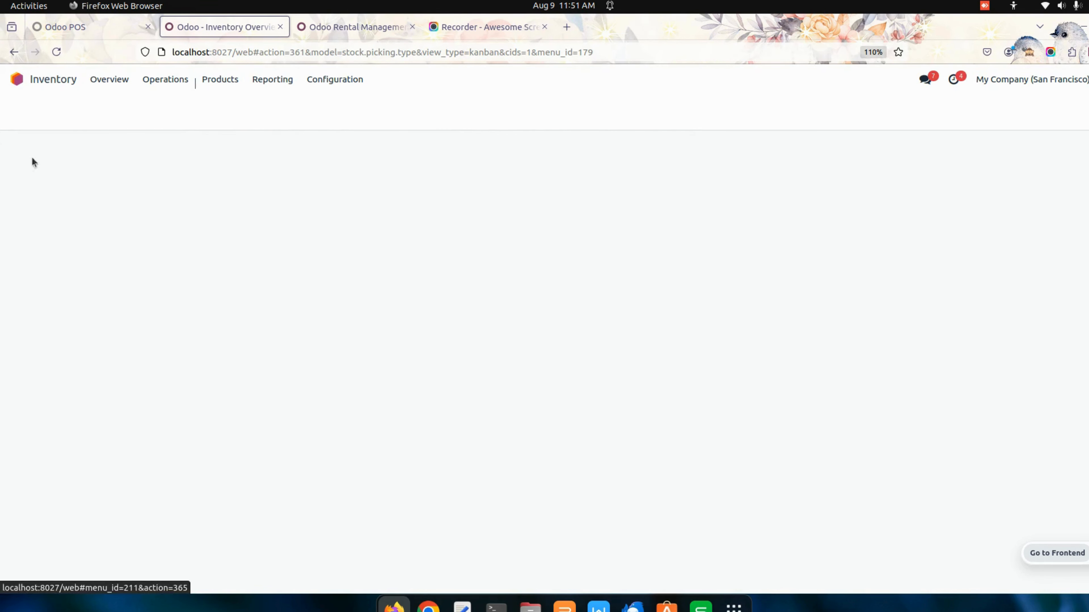
pyautogui.click(16, 80)
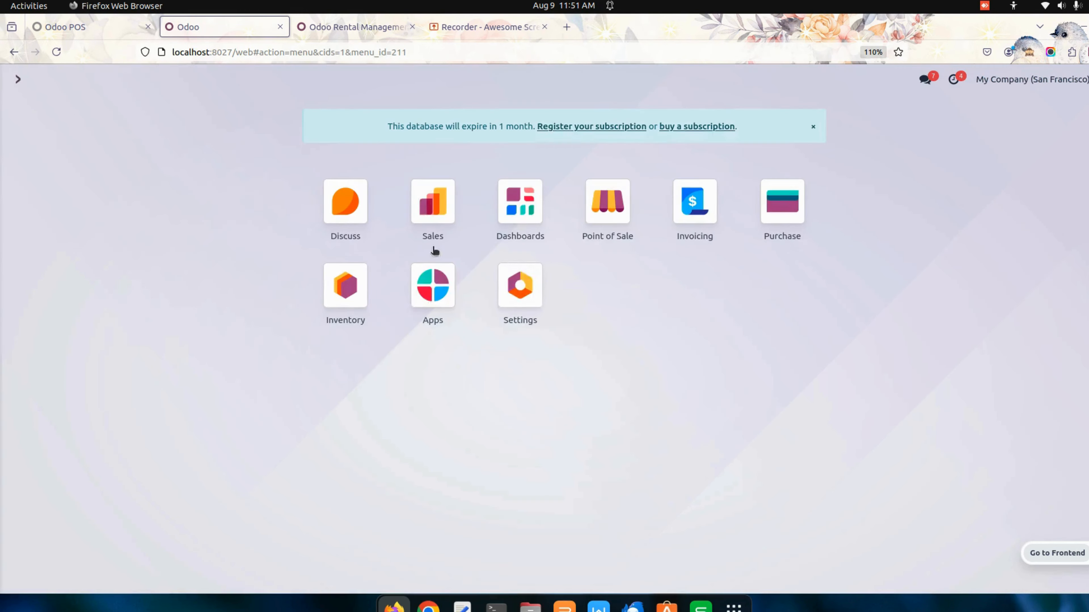
# Step: Open the Box Truck record from the rental products in the Sales app
pyautogui.click(426, 201)
pyautogui.click(82, 79)
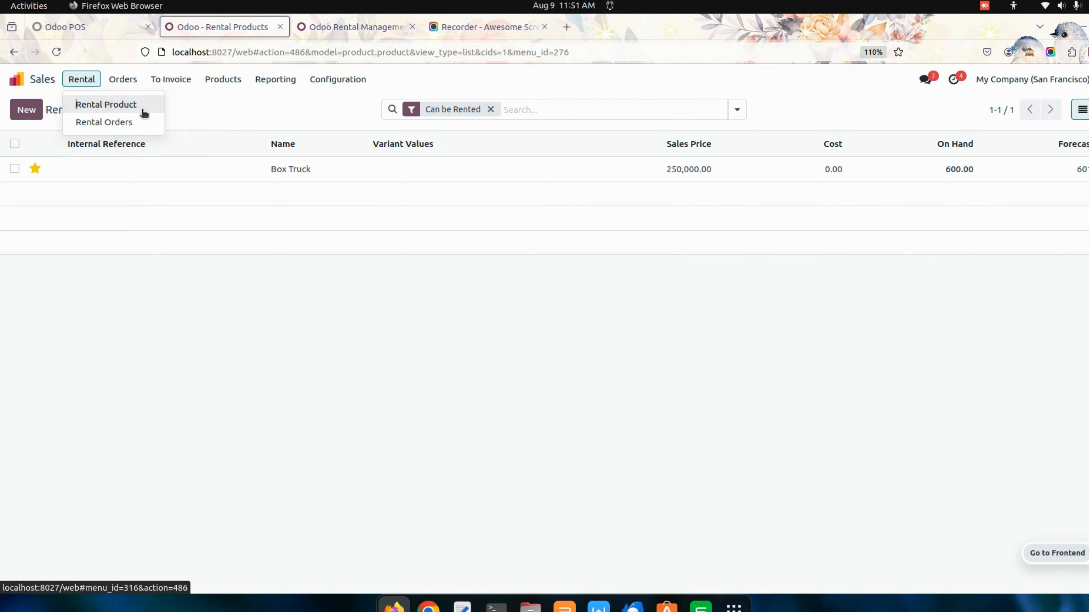
pyautogui.click(126, 105)
pyautogui.click(350, 169)
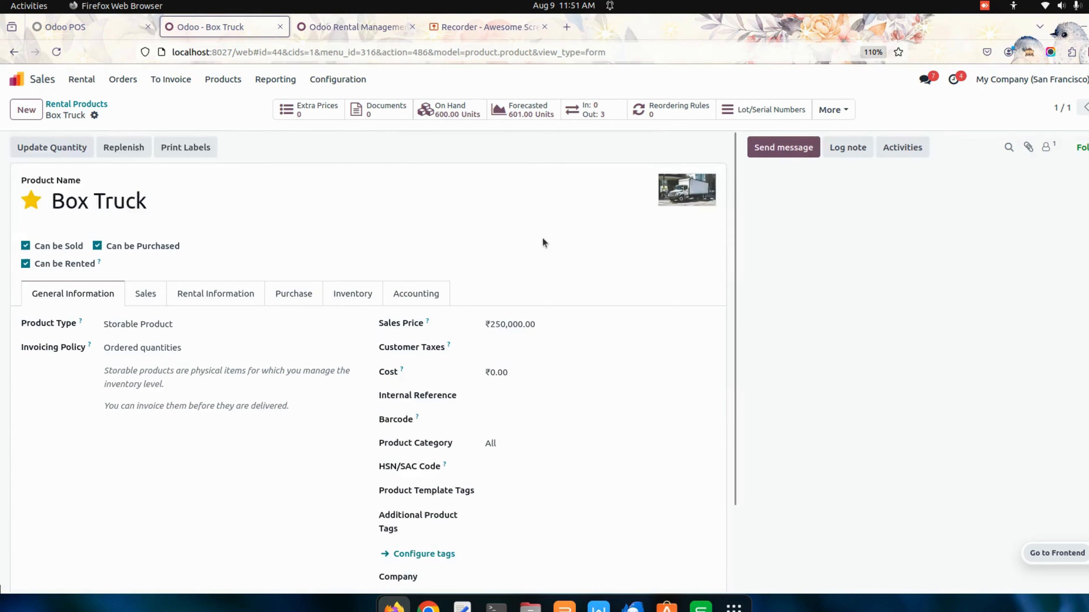
# Step: Examine Box Truck's general details, rental prices and point of sale availability, and compare with the products shown in the shop session
pyautogui.moveTo(159, 205); pyautogui.dragTo(30, 214)
pyautogui.click(265, 197)
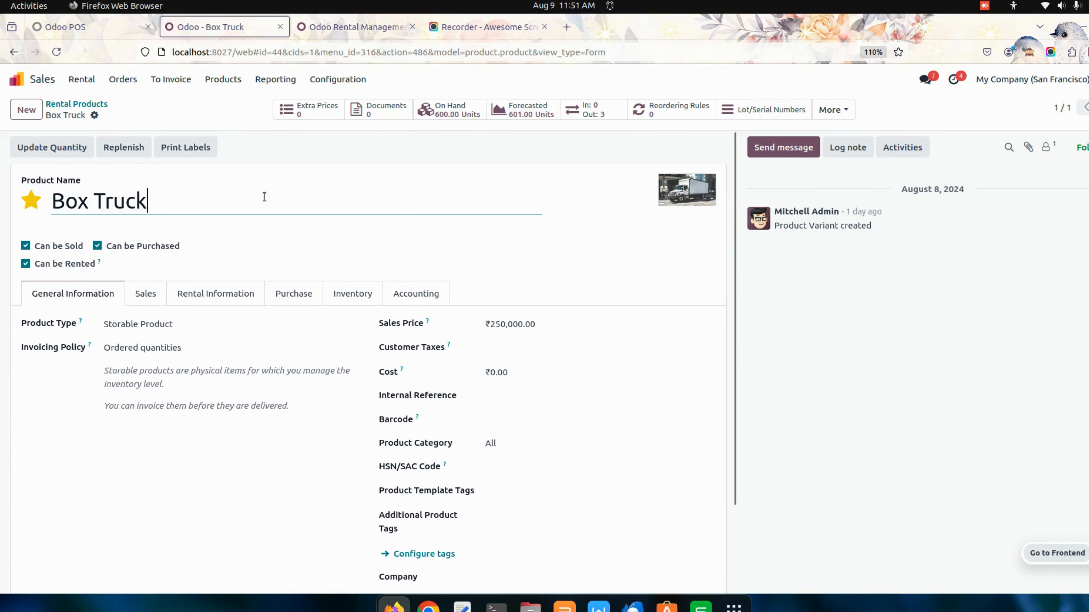
pyautogui.scroll(-2, 313, 303)
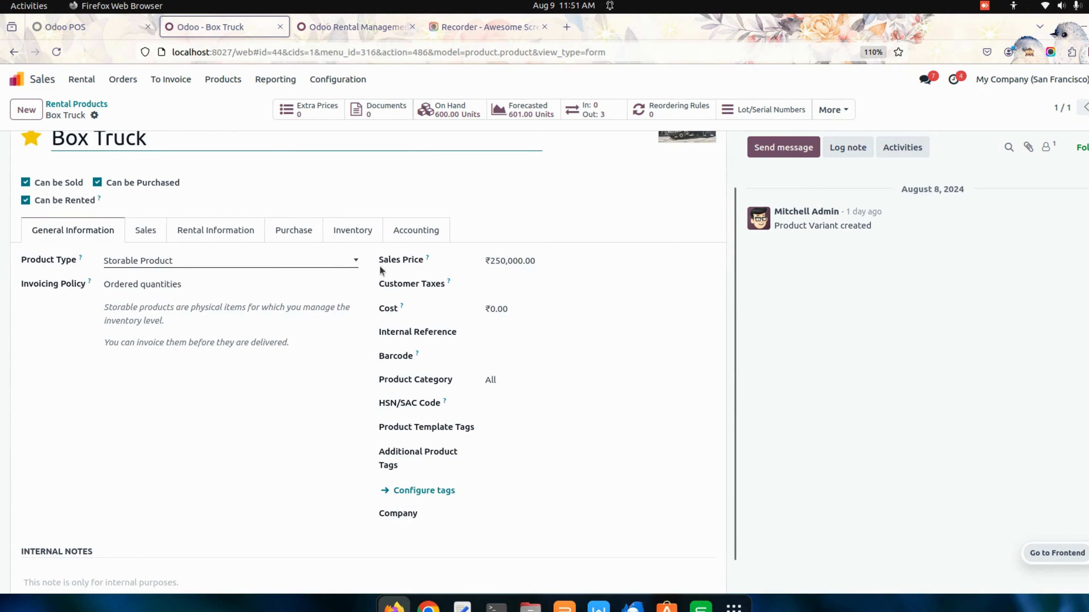
pyautogui.click(235, 237)
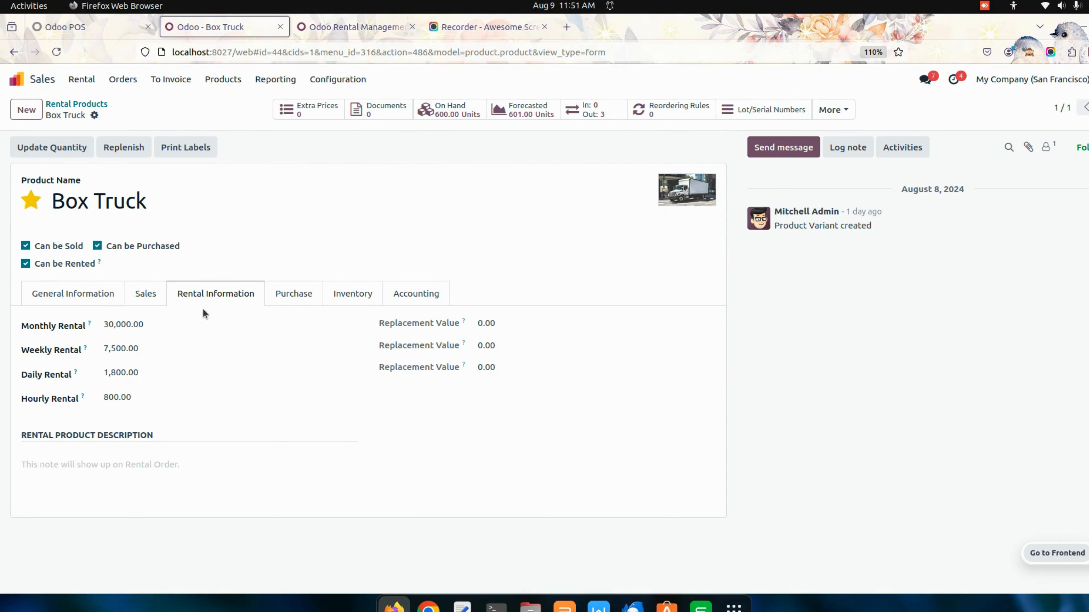
pyautogui.click(145, 294)
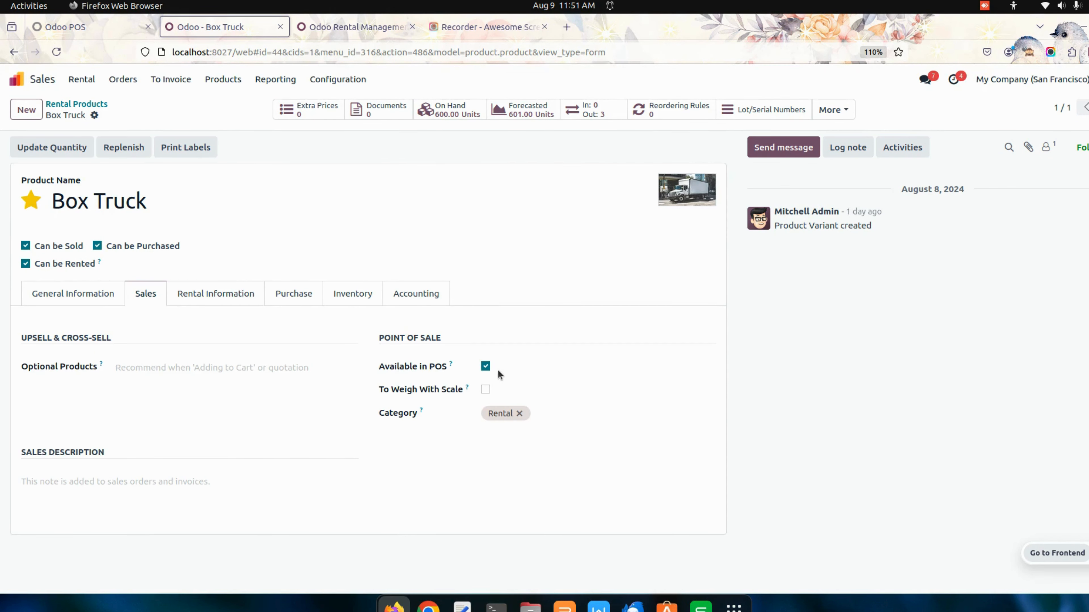
pyautogui.click(112, 30)
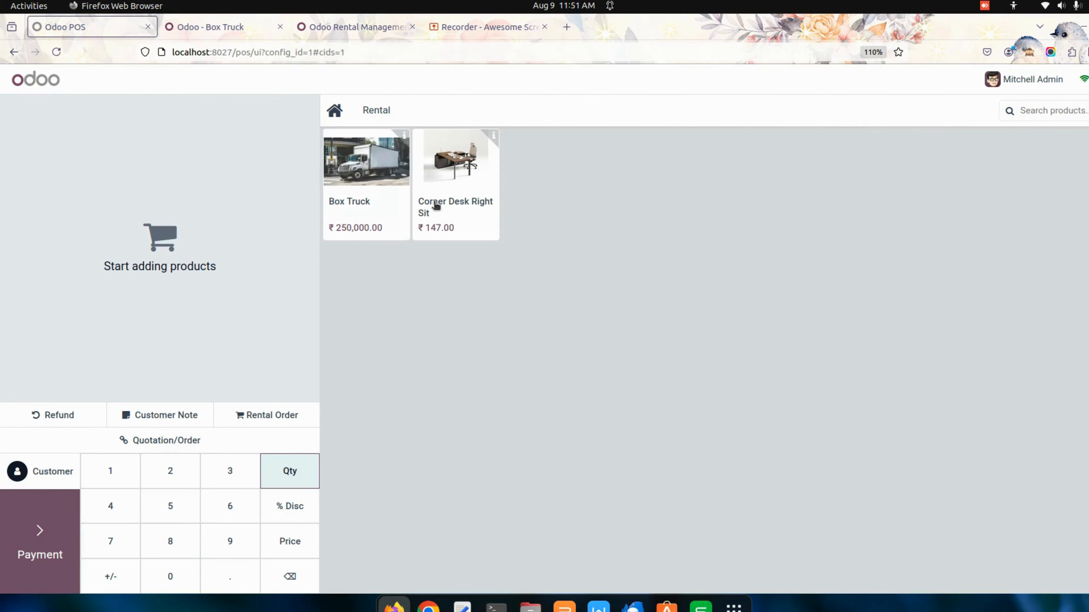
pyautogui.click(227, 33)
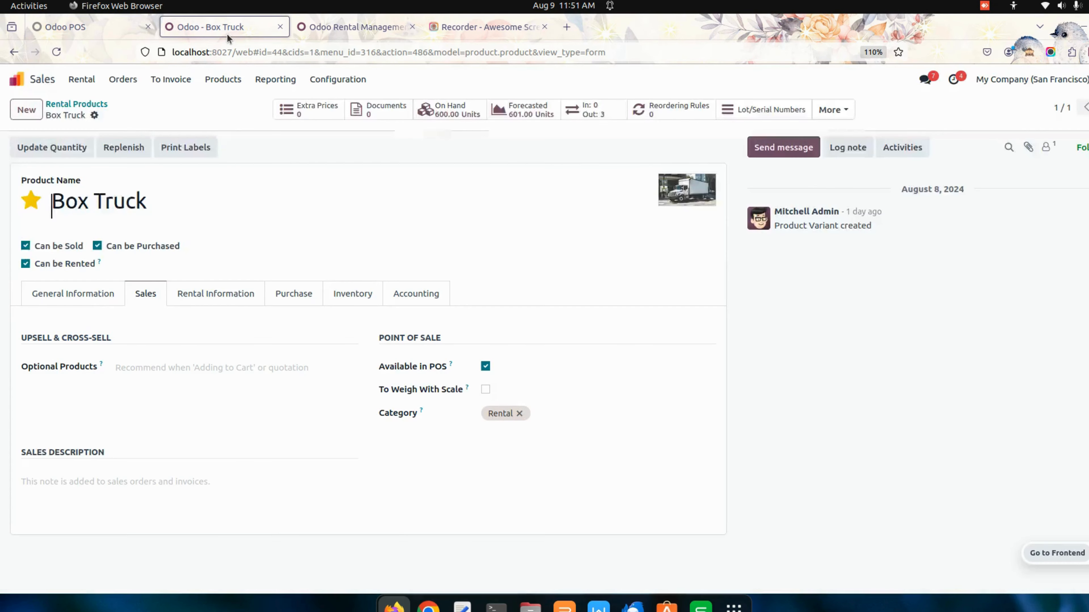
# Step: In the shop session, set Azure Interior as the order's customer and add the Box Truck product
pyautogui.click(108, 36)
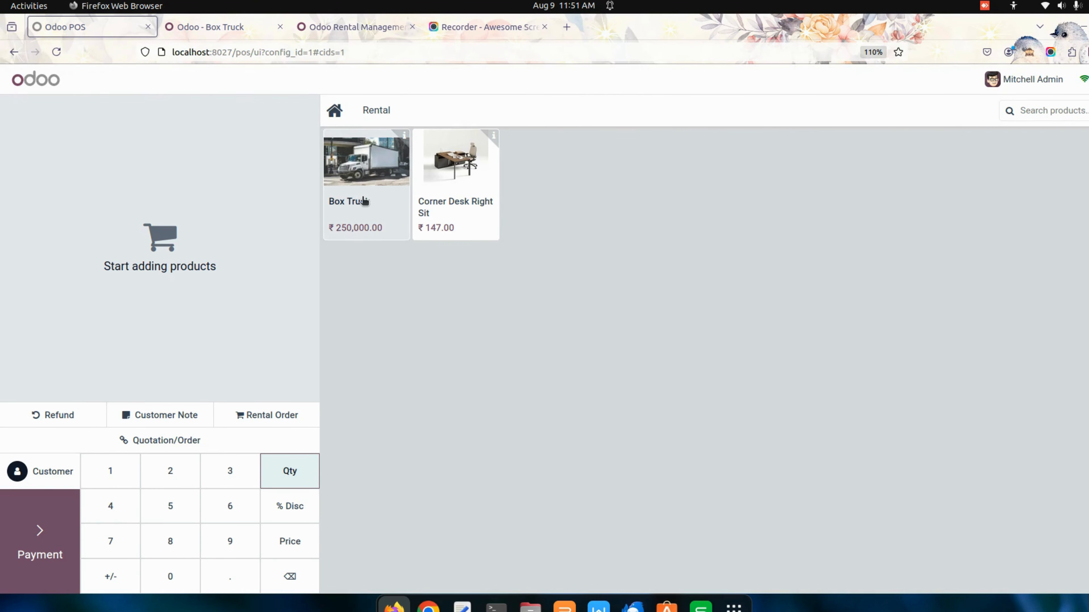
pyautogui.click(57, 467)
pyautogui.click(187, 283)
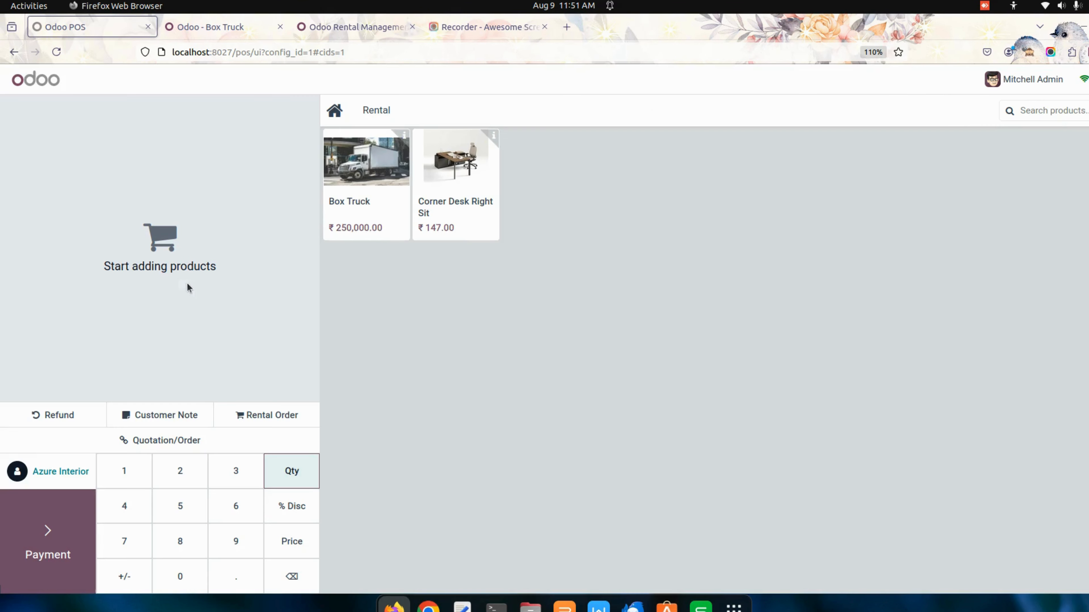
pyautogui.click(363, 185)
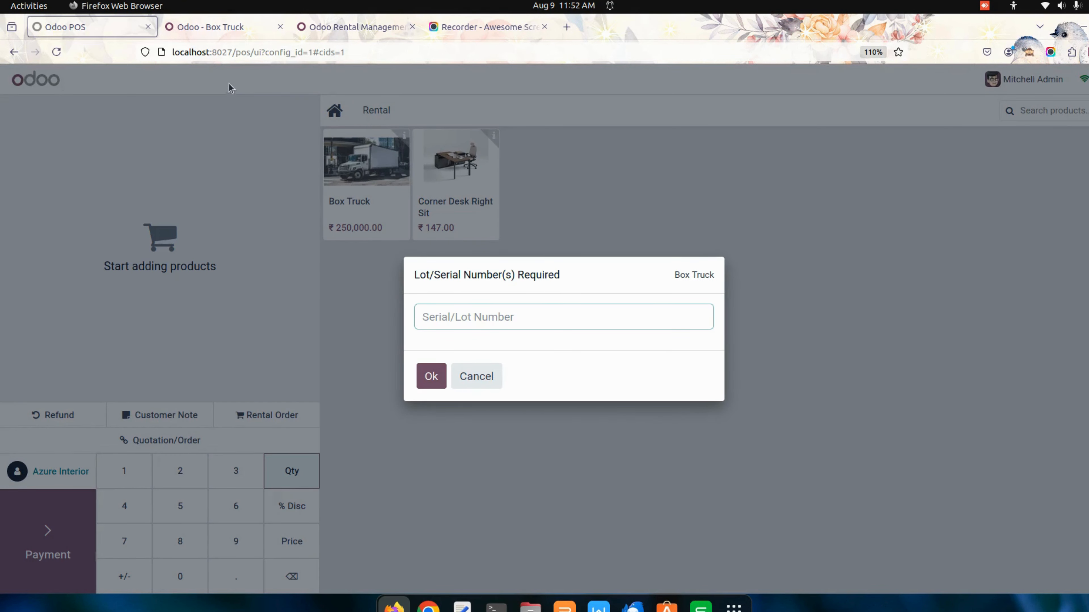
# Step: Look up Box Truck's lot/serial numbers in the product record and copy the number TRUCK0154
pyautogui.click(243, 29)
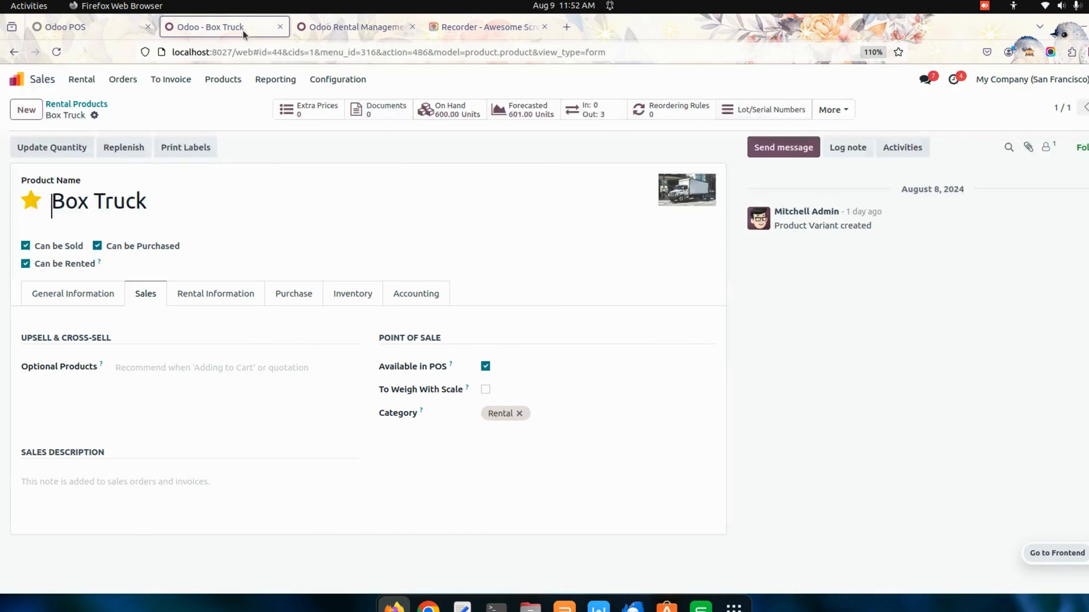
pyautogui.click(743, 110)
pyautogui.click(13, 174)
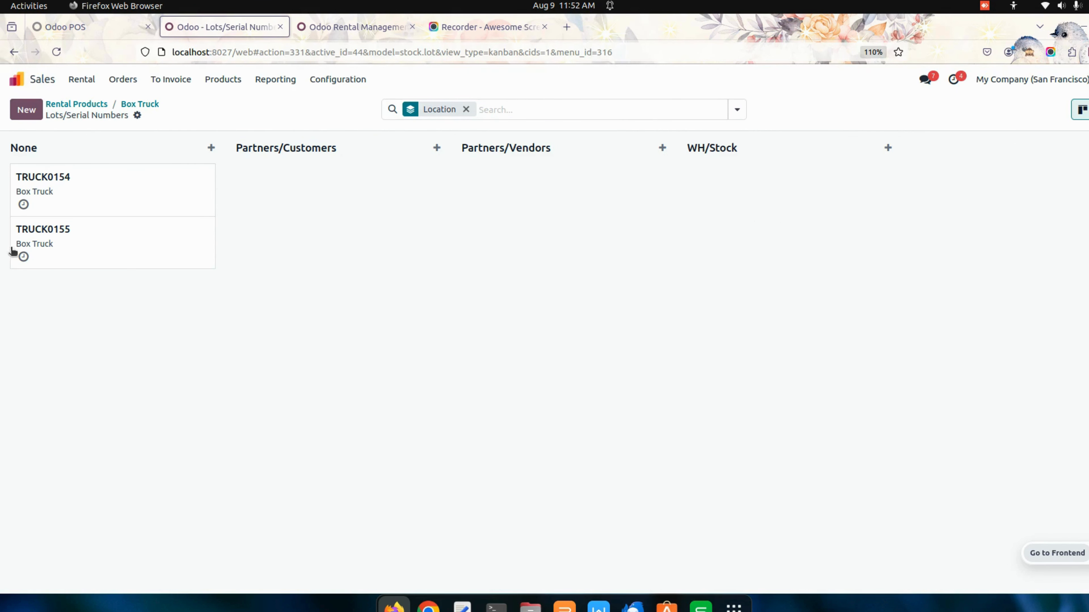
pyautogui.click(47, 179)
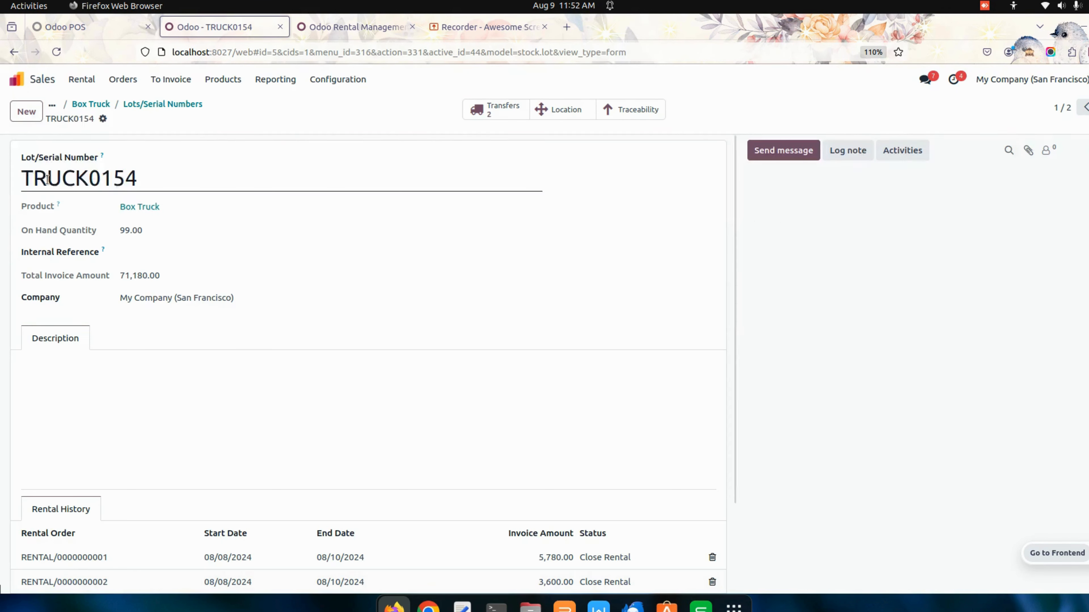
pyautogui.doubleClick(100, 177)
pyautogui.rightClick(98, 180)
pyautogui.click(124, 238)
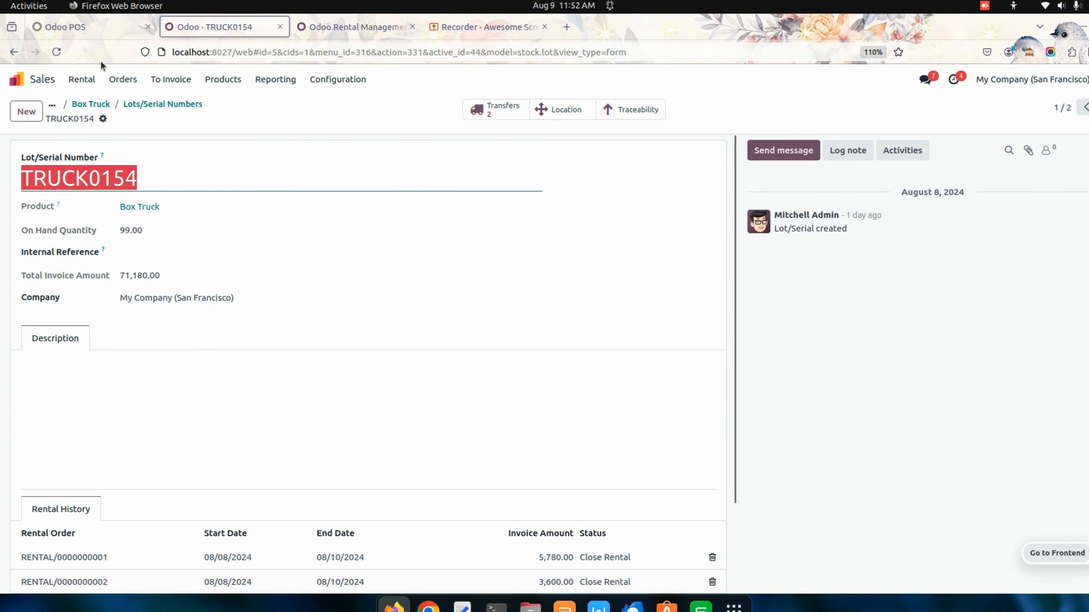
# Step: Enter TRUCK0154 as Box Truck's lot/serial number in the shop session and open the rental order form for it
pyautogui.click(139, 207)
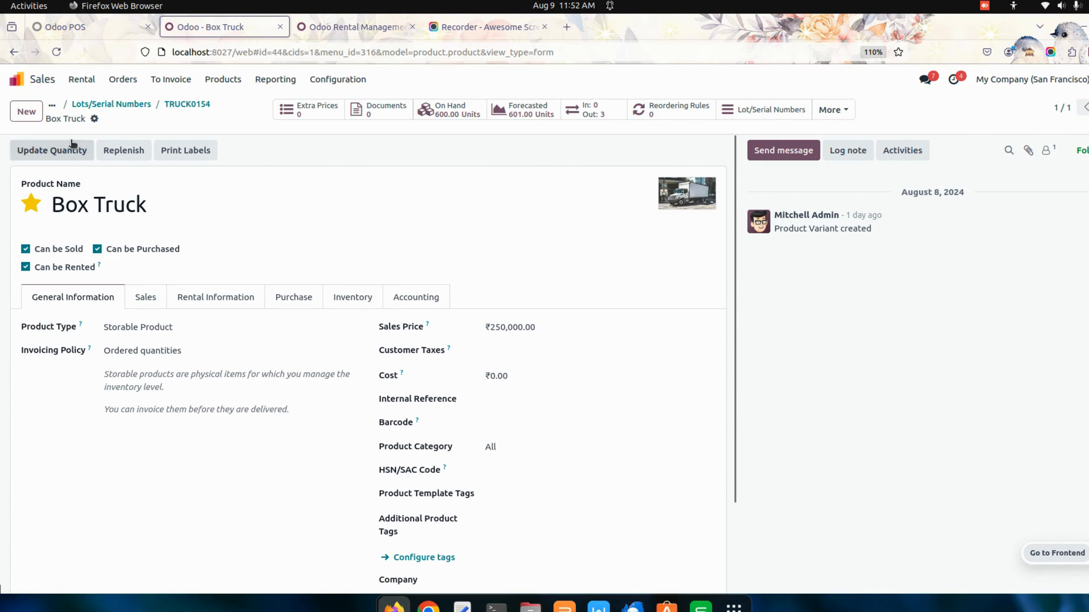
pyautogui.click(110, 27)
pyautogui.rightClick(447, 316)
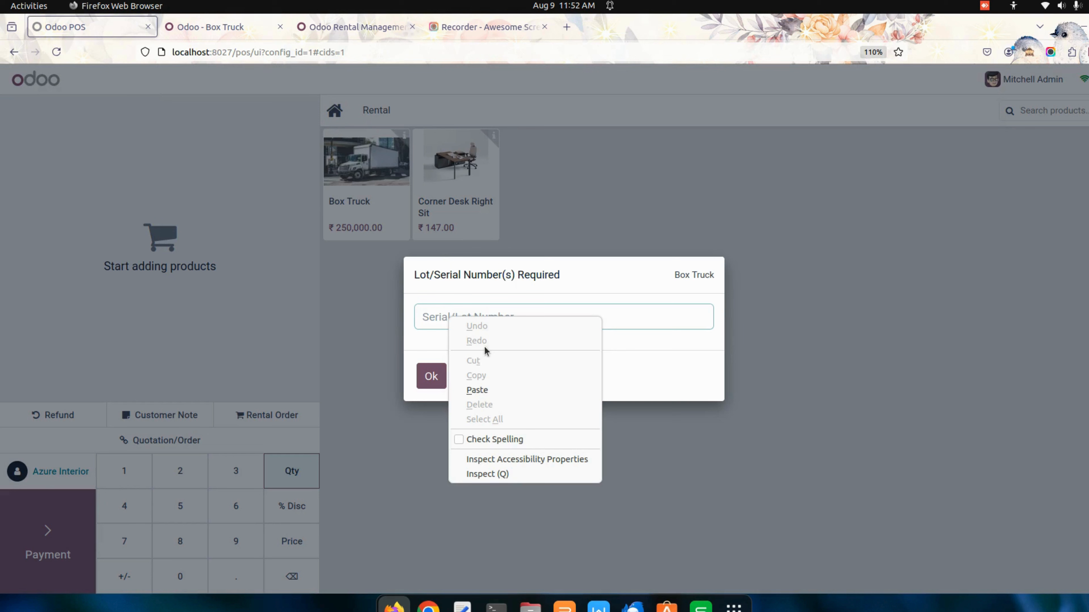
pyautogui.click(488, 386)
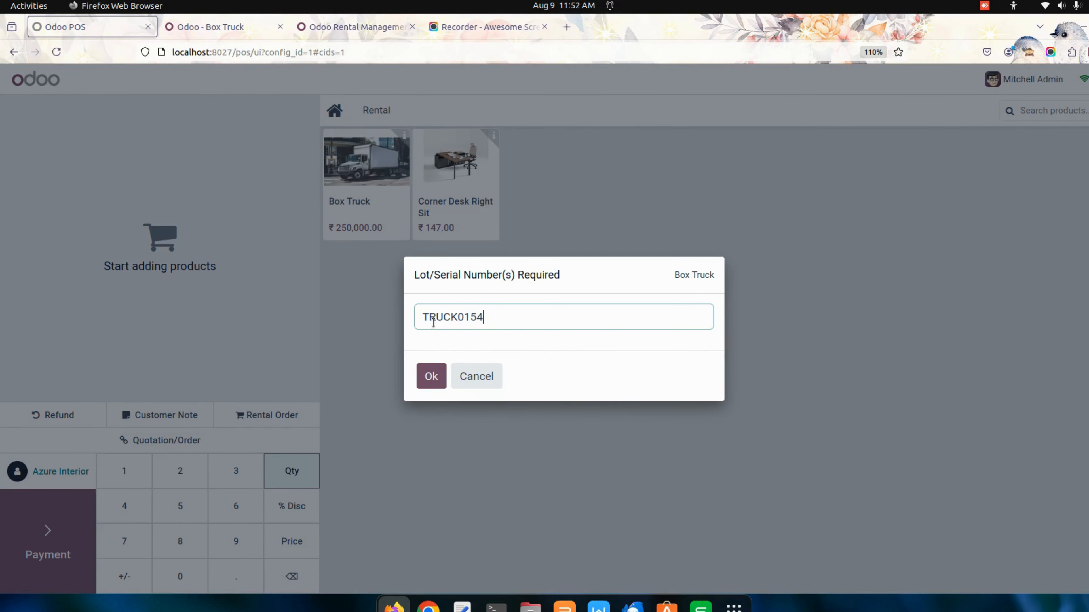
pyautogui.click(429, 377)
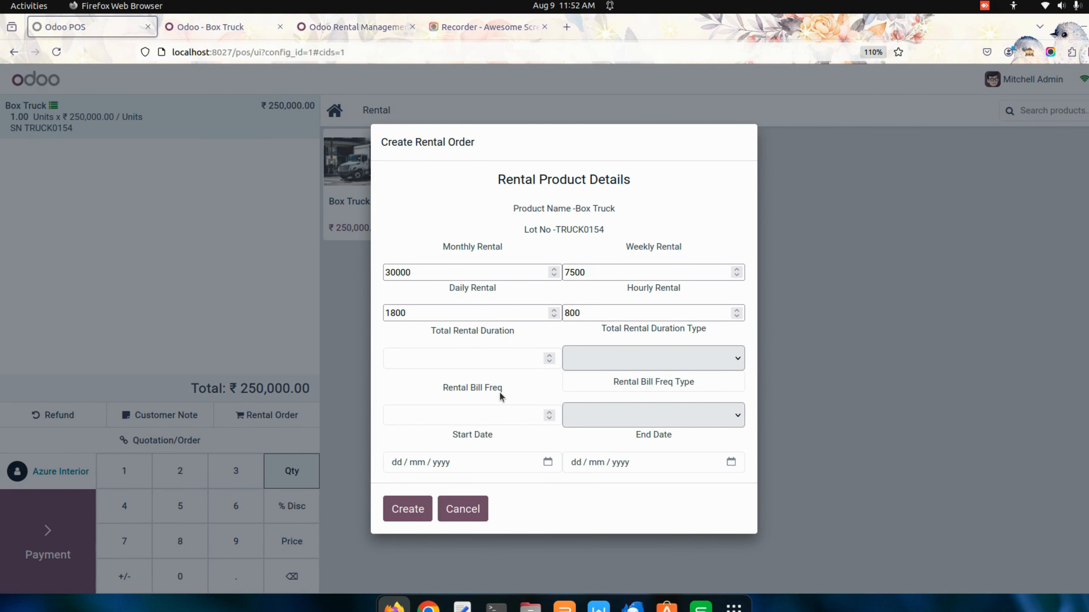
# Step: Set the rental order's total rental duration to 2 with the duration type Days
pyautogui.click(687, 354)
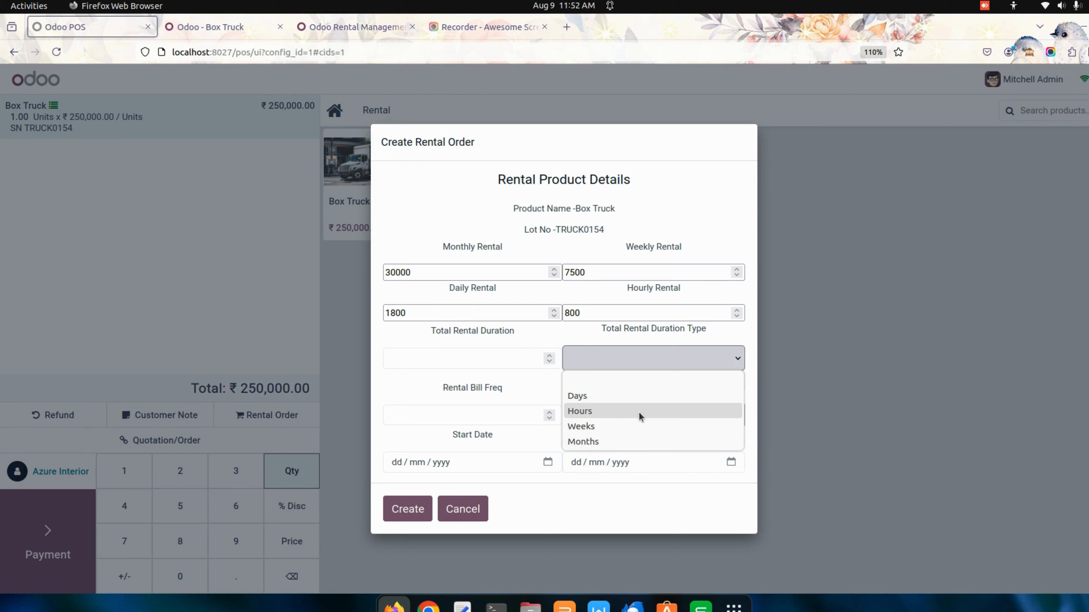
pyautogui.click(578, 506)
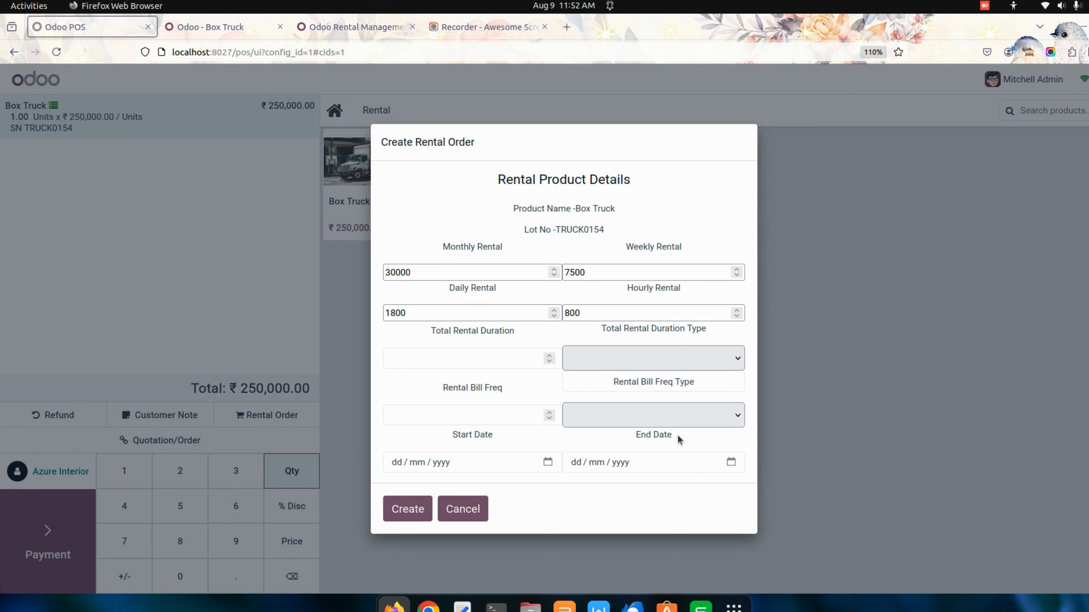
pyautogui.click(536, 360)
pyautogui.doubleClick(549, 355)
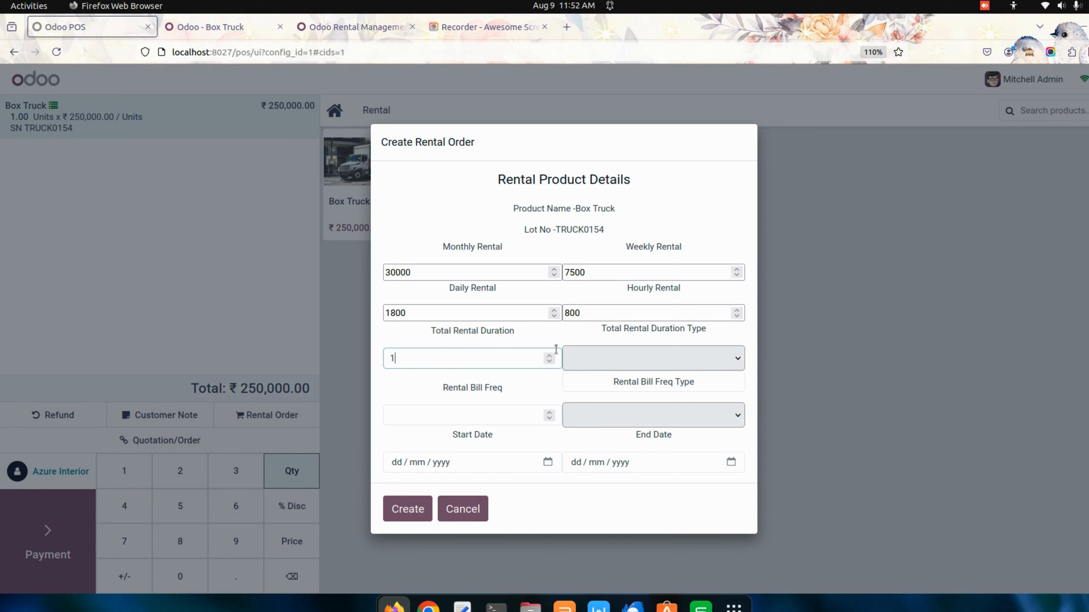
pyautogui.click(573, 353)
pyautogui.click(604, 395)
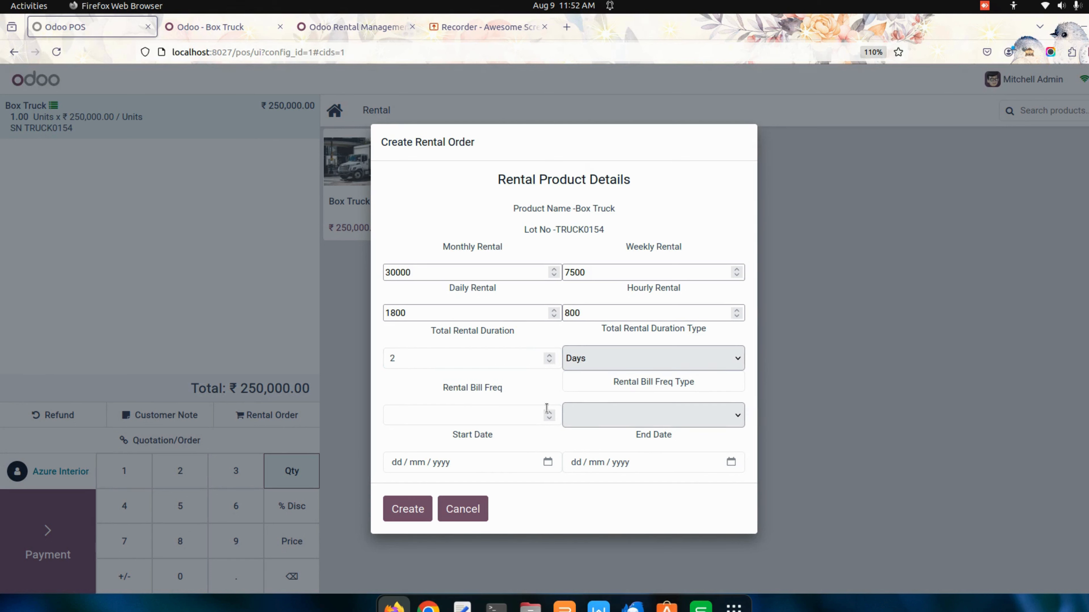
# Step: Set the rental bill frequency to 1 Days and the rental start date to 22/08/2024
pyautogui.click(548, 412)
pyautogui.click(663, 412)
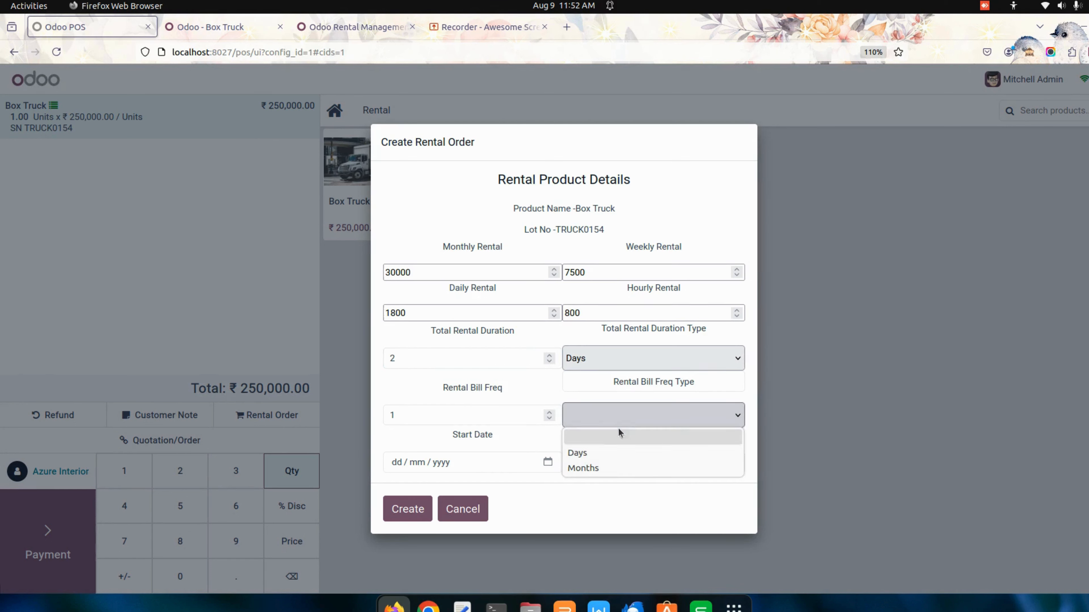
pyautogui.click(599, 454)
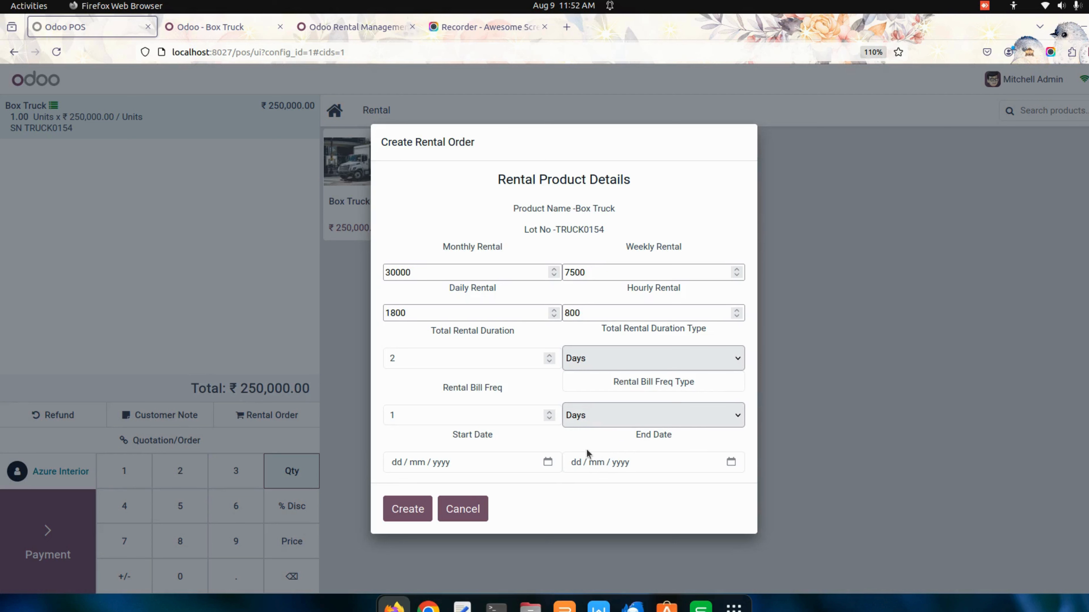
pyautogui.click(547, 462)
pyautogui.click(481, 377)
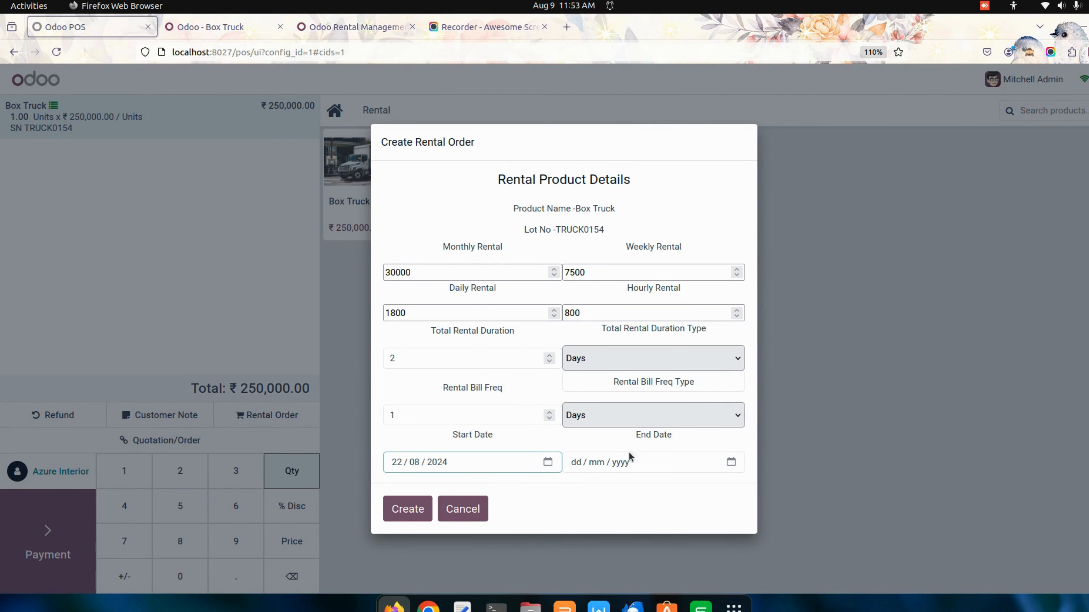
# Step: Set the rental end date to 23/08/2024 and create the rental order
pyautogui.click(731, 462)
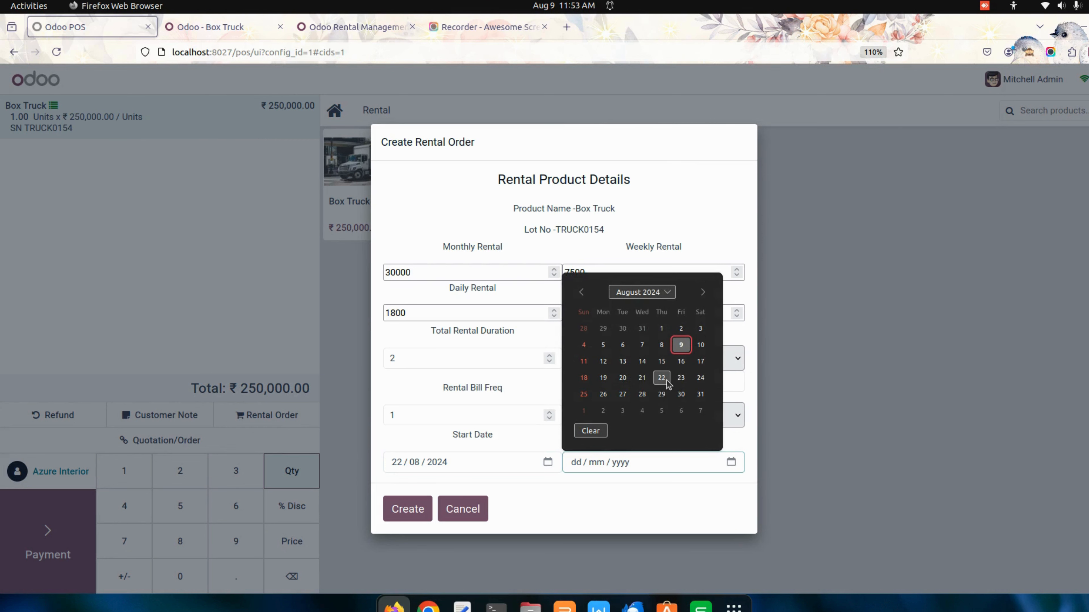
pyautogui.click(681, 377)
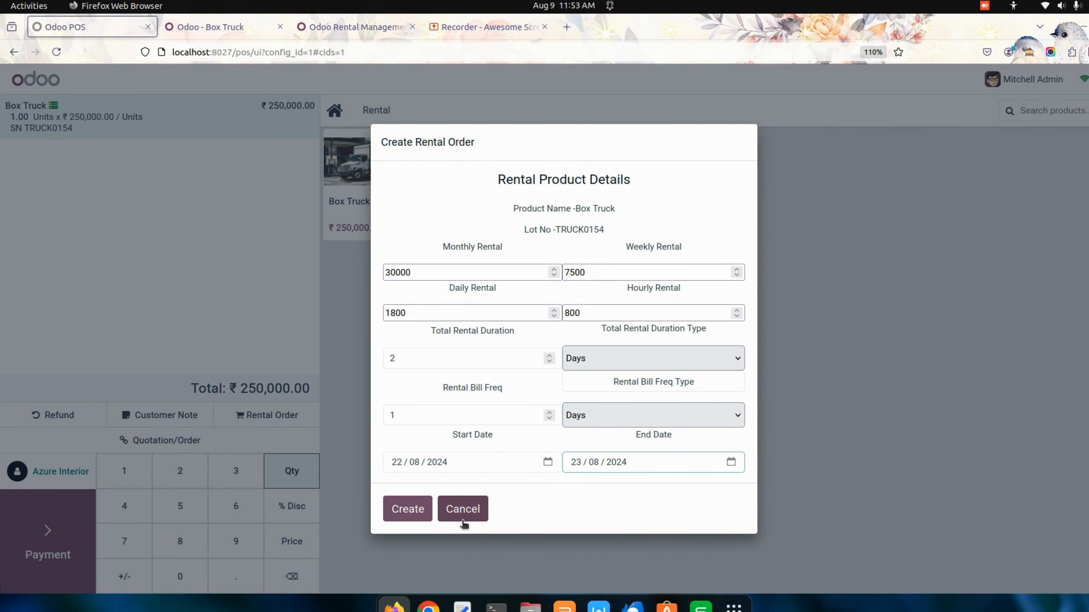
pyautogui.click(414, 511)
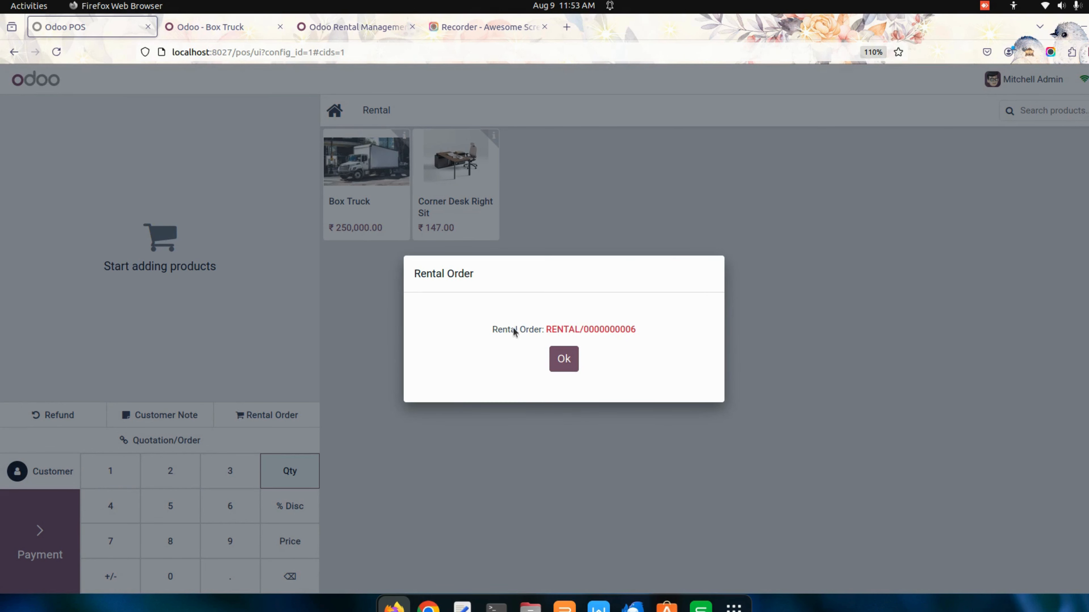
# Step: Open the created rental order in a new browser tab, dismiss the notice, and review the agreement's customer, dates, rental product and totals
pyautogui.rightClick(598, 331)
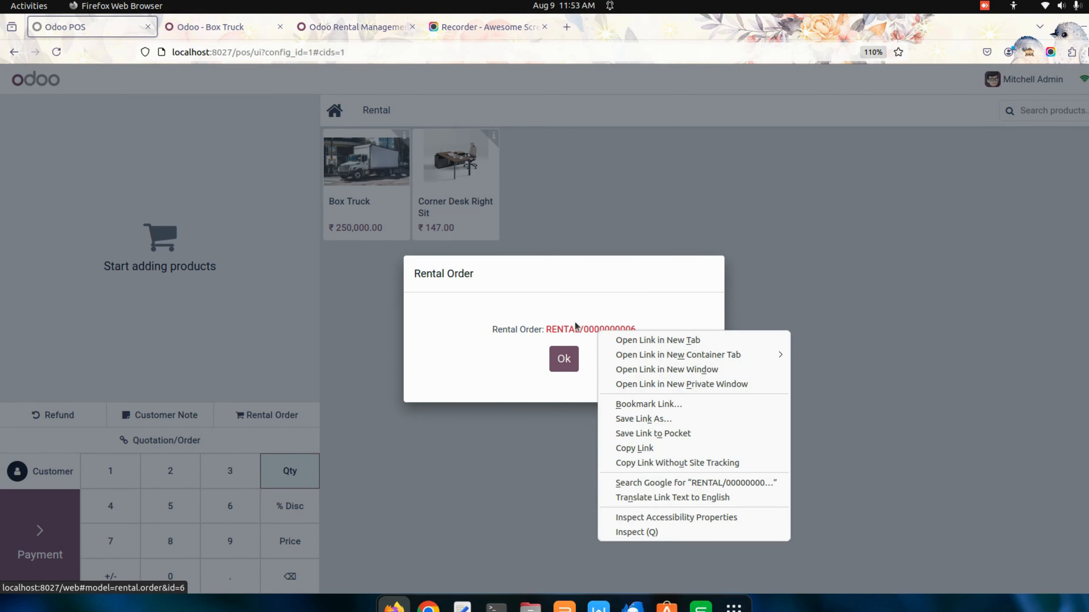
pyautogui.click(586, 302)
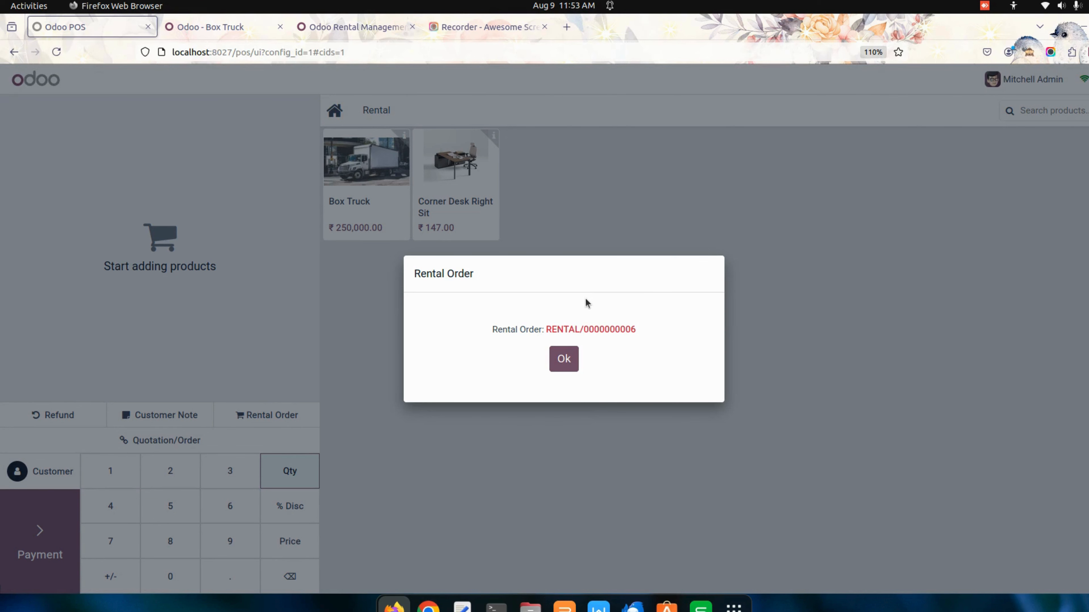
pyautogui.rightClick(601, 331)
pyautogui.click(645, 343)
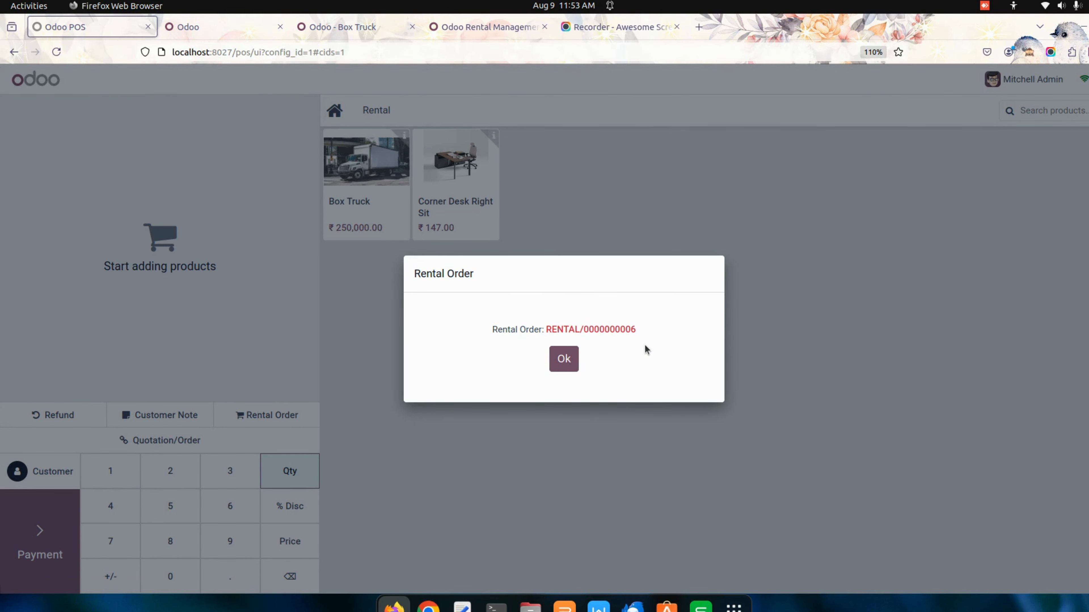
pyautogui.click(564, 359)
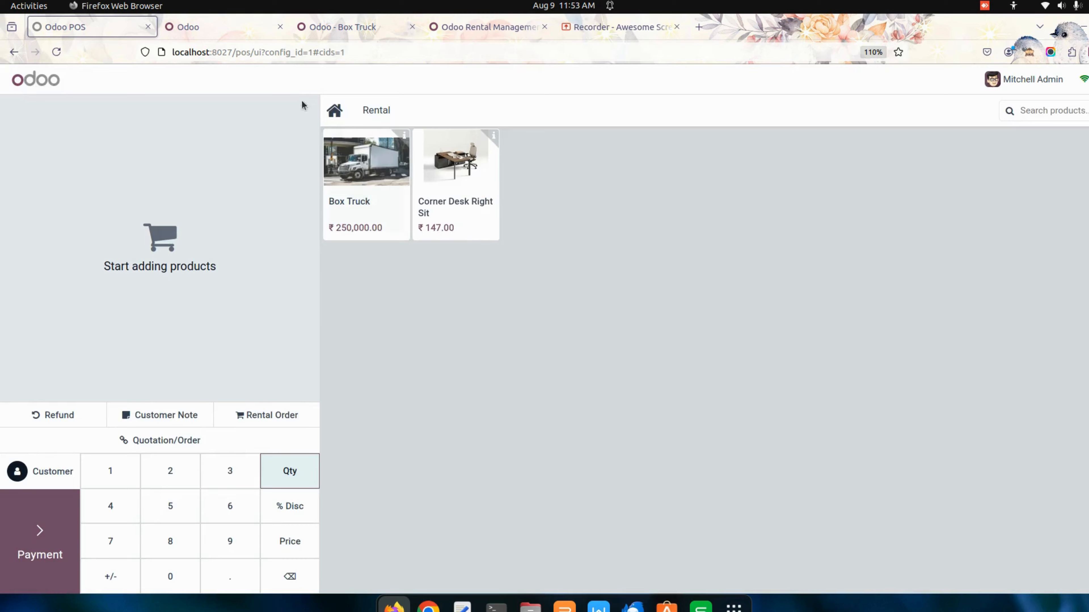
pyautogui.click(234, 27)
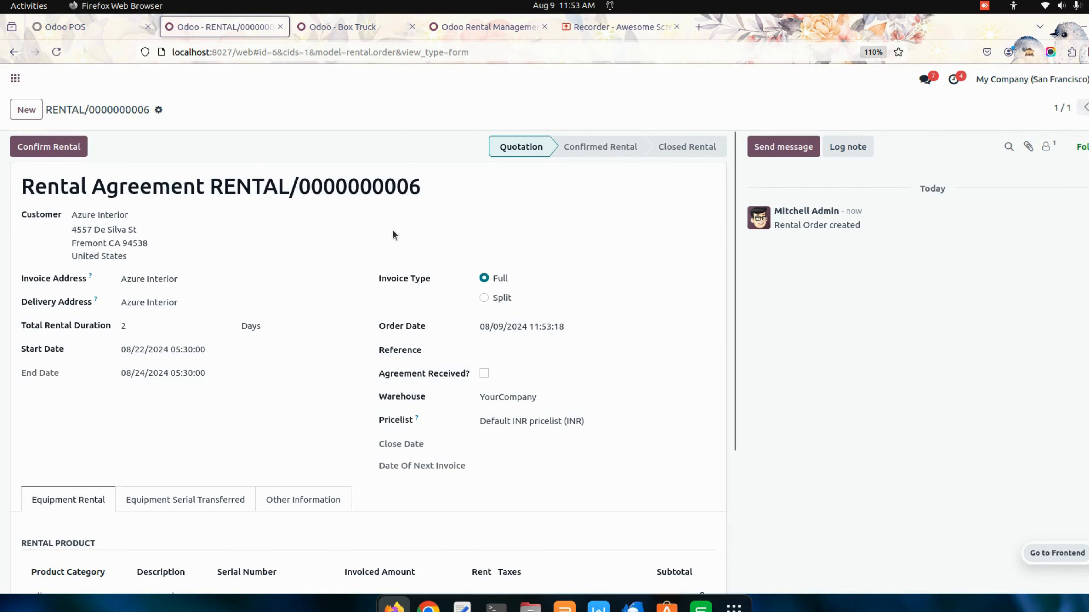
pyautogui.scroll(-3, 392, 230)
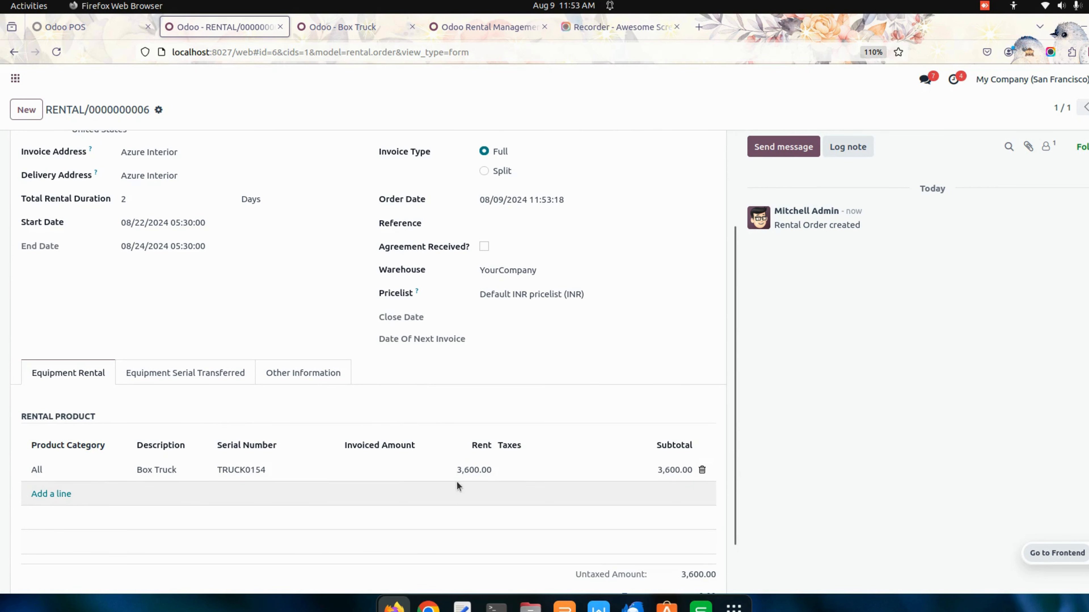
pyautogui.scroll(2, 267, 360)
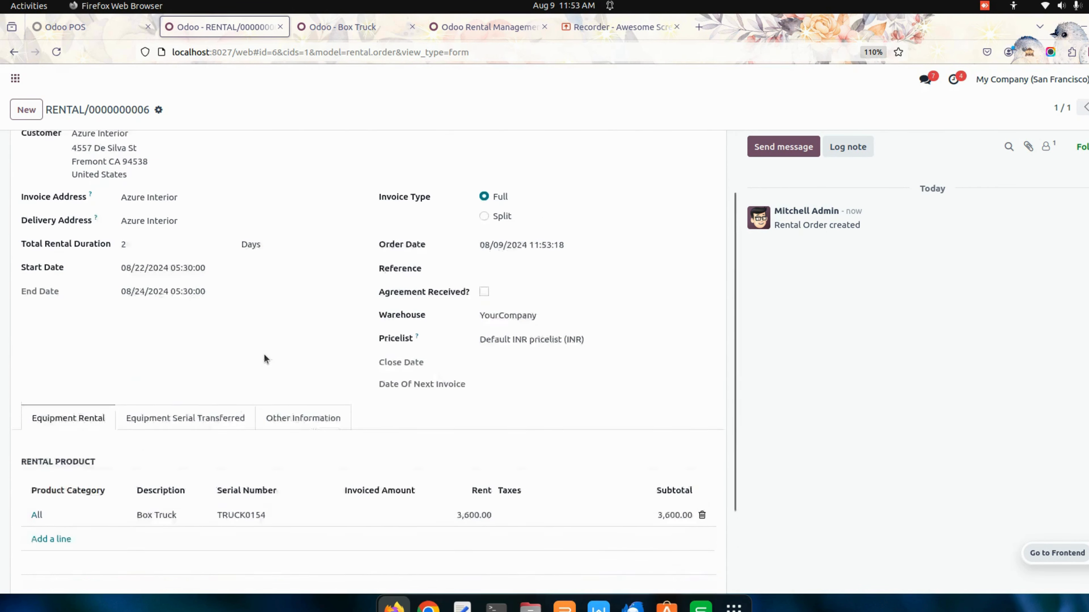
pyautogui.scroll(2, 466, 313)
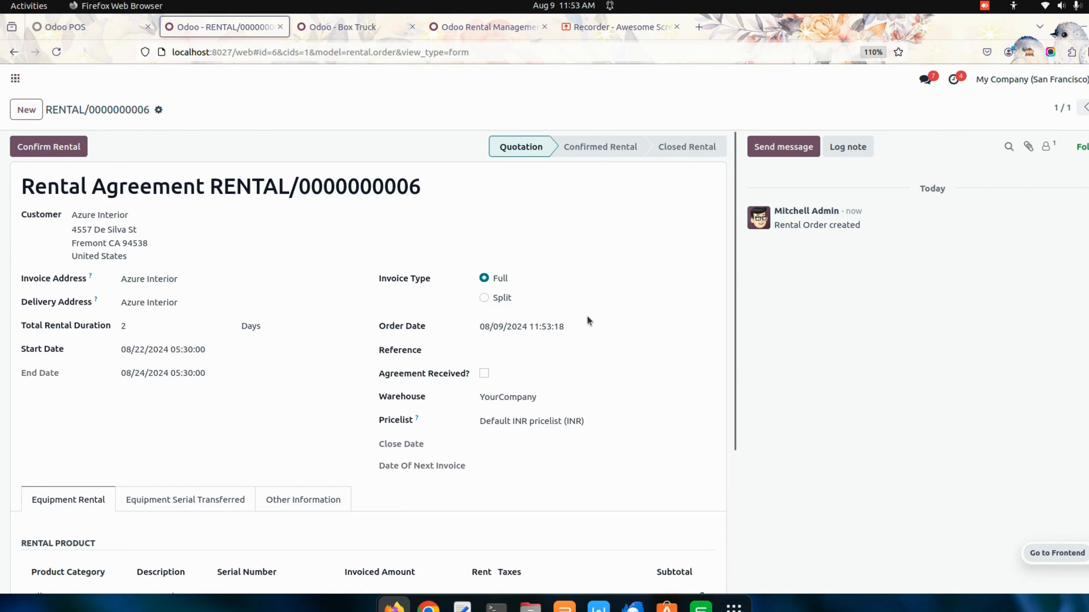
pyautogui.scroll(-5, 585, 318)
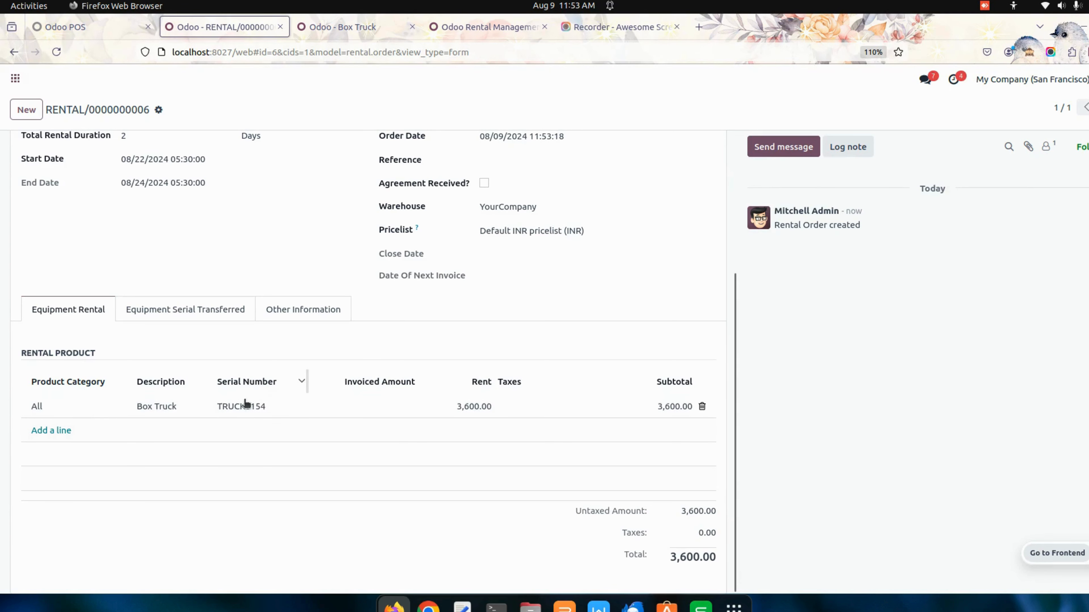
pyautogui.scroll(5, 257, 368)
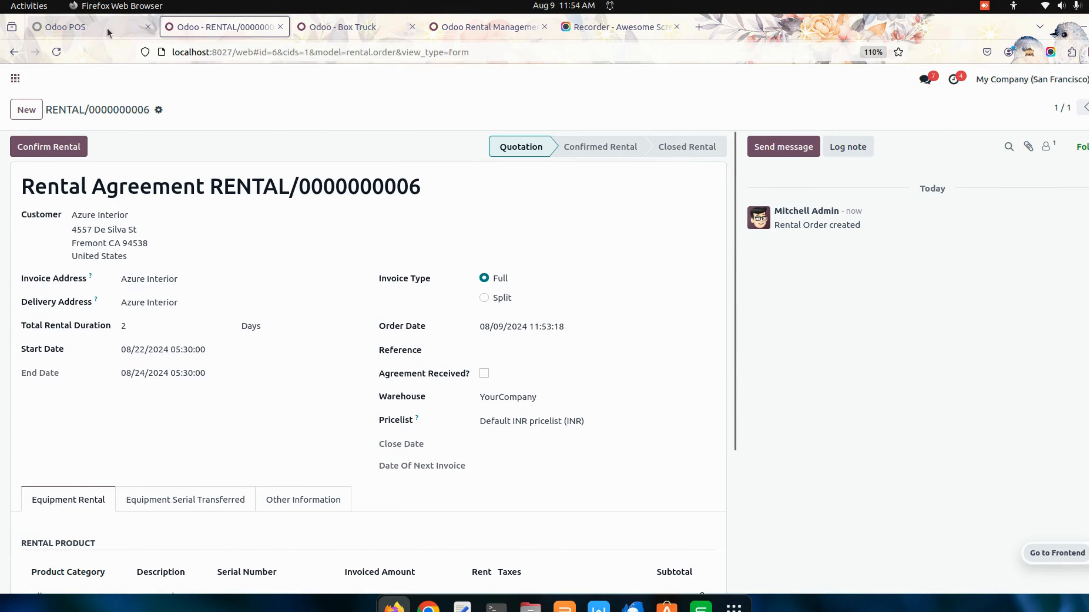
# Step: Try to confirm Azure Interior's rental order for the Box Truck
pyautogui.click(85, 27)
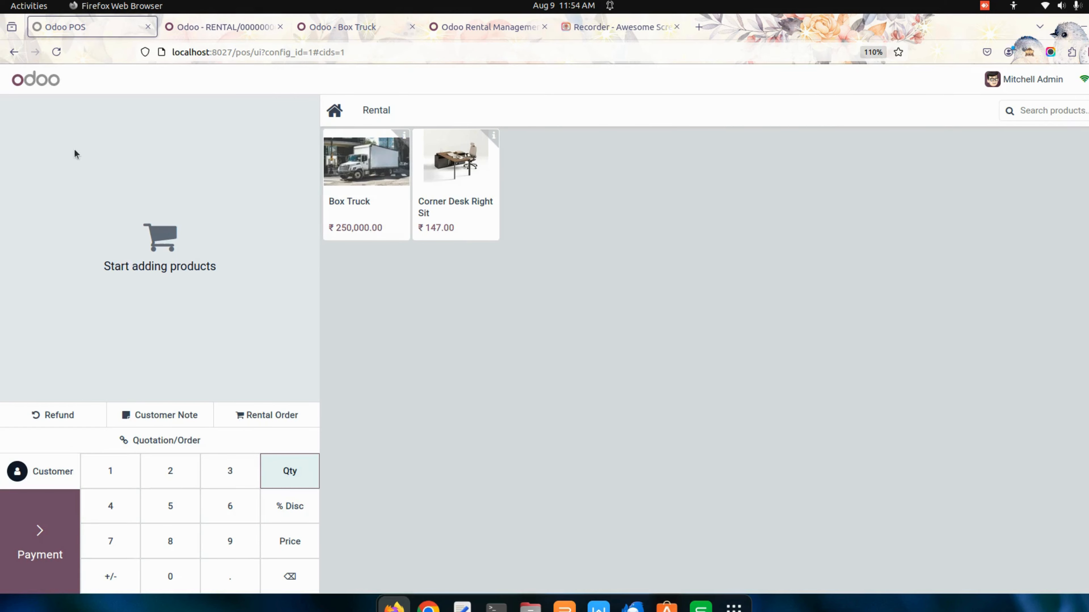
pyautogui.click(276, 415)
pyautogui.click(49, 146)
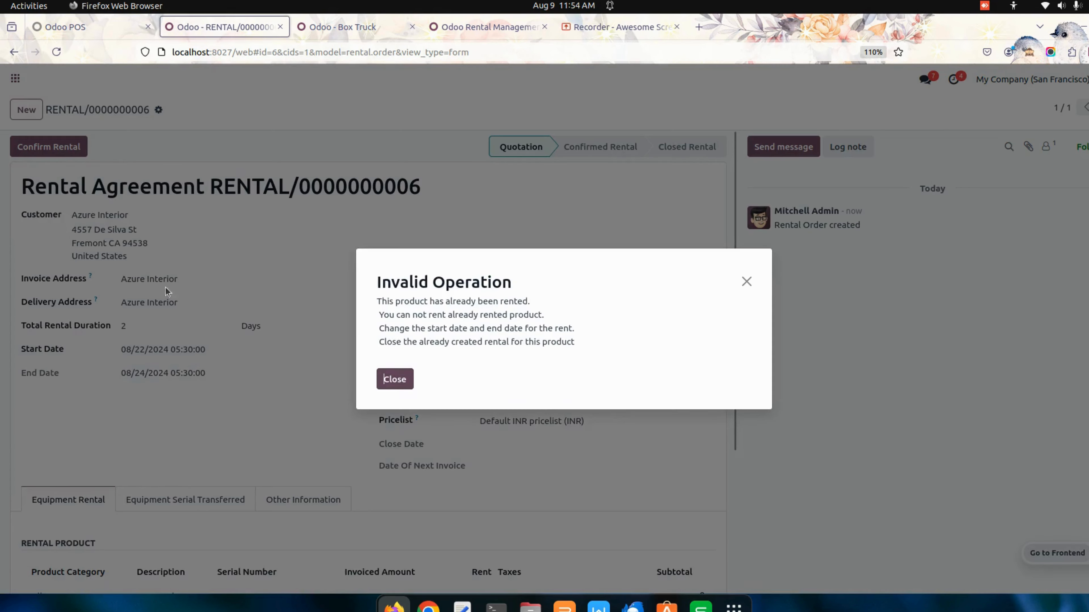
pyautogui.click(395, 379)
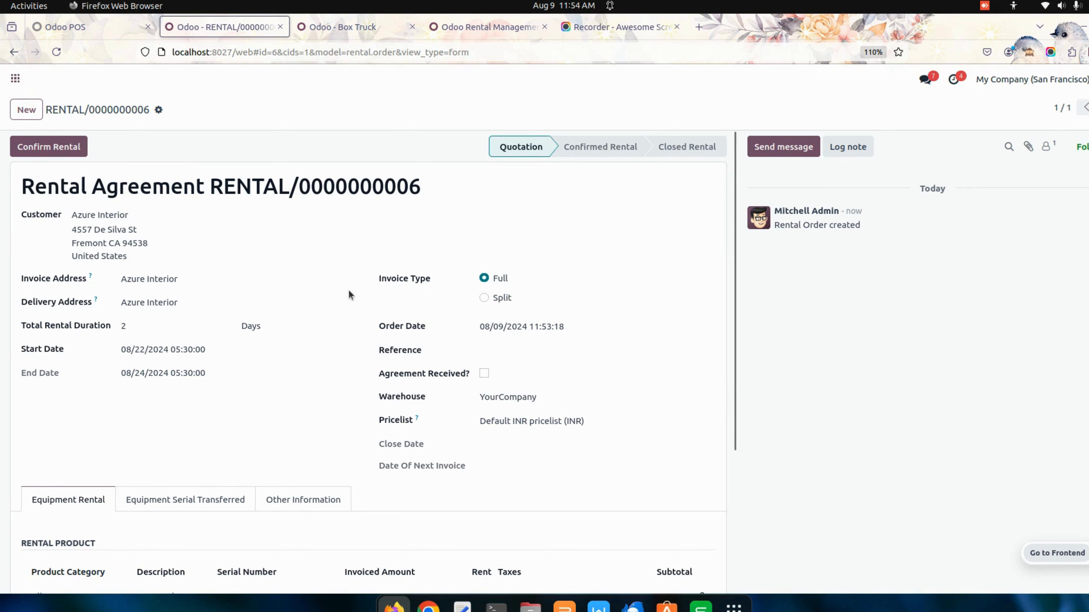
# Step: Check the rental order invoices listed in the Point of Sale and return to Azure Interior's rental agreement
pyautogui.click(86, 26)
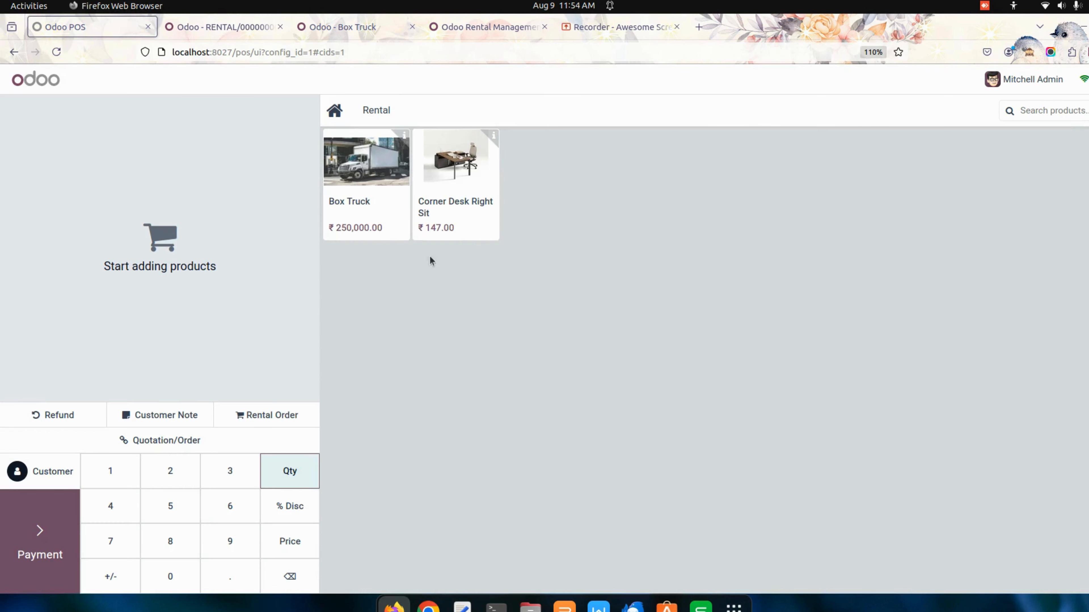
pyautogui.click(247, 418)
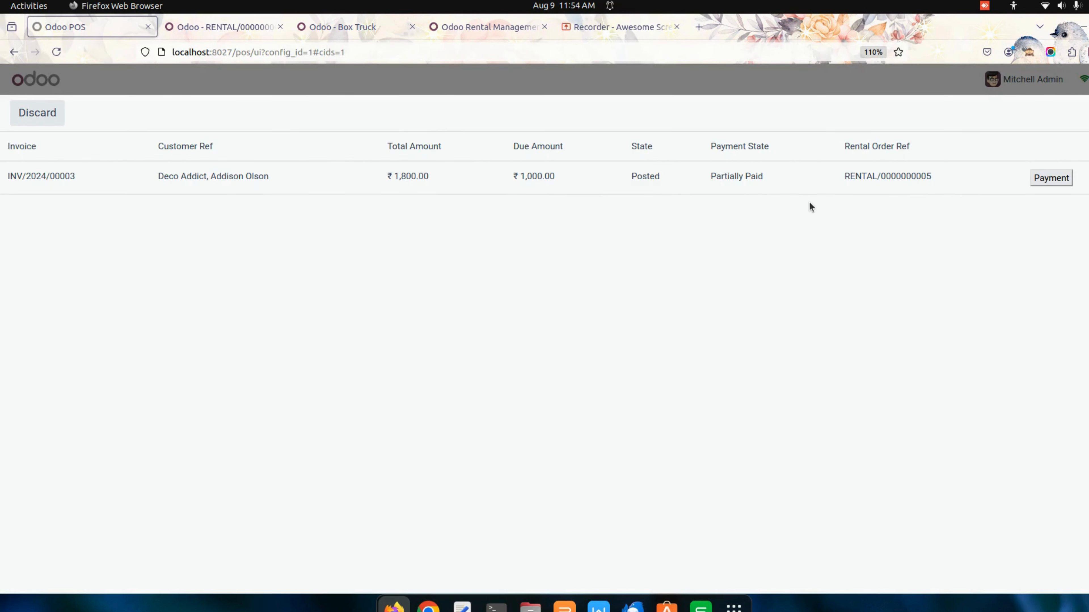
pyautogui.click(223, 27)
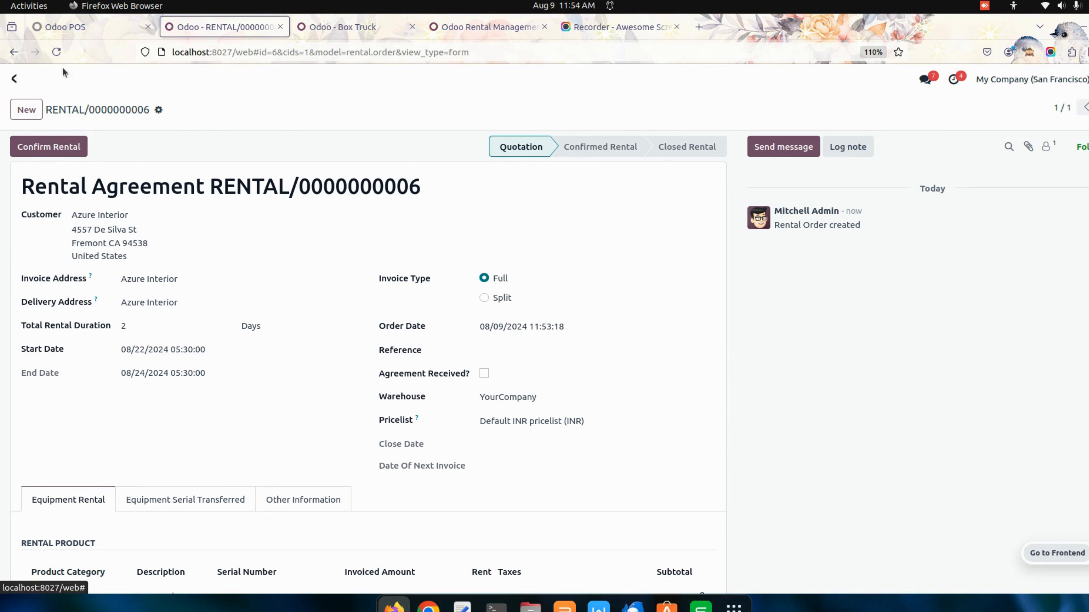
# Step: Open the list of all rental orders in the Sales app
pyautogui.click(363, 23)
pyautogui.click(82, 79)
pyautogui.click(103, 122)
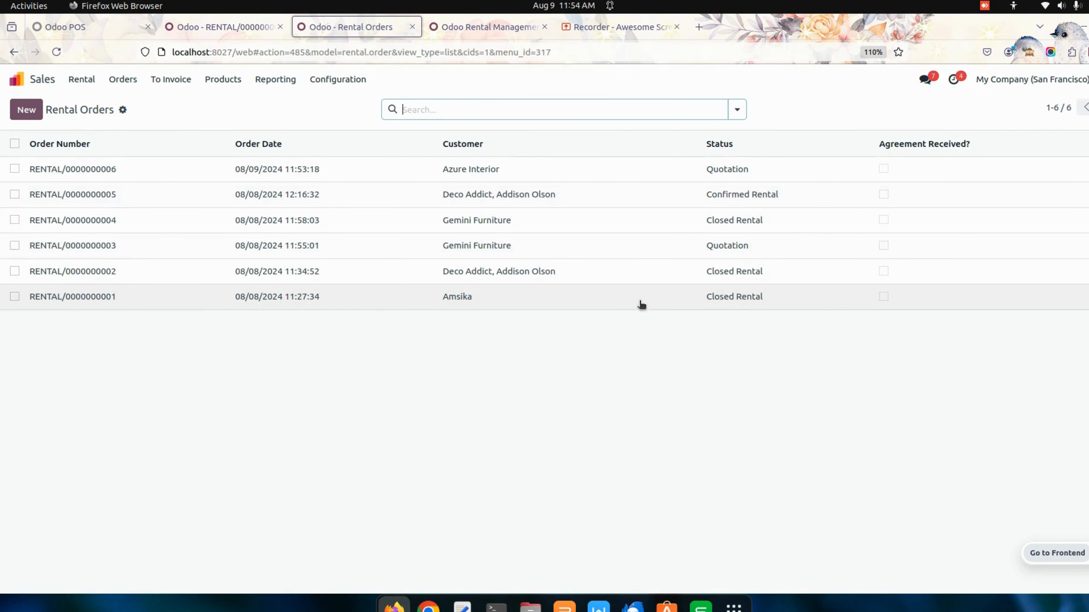
# Step: Try to confirm Gemini Furniture's rental quotation, then return to the rental orders list
pyautogui.click(674, 253)
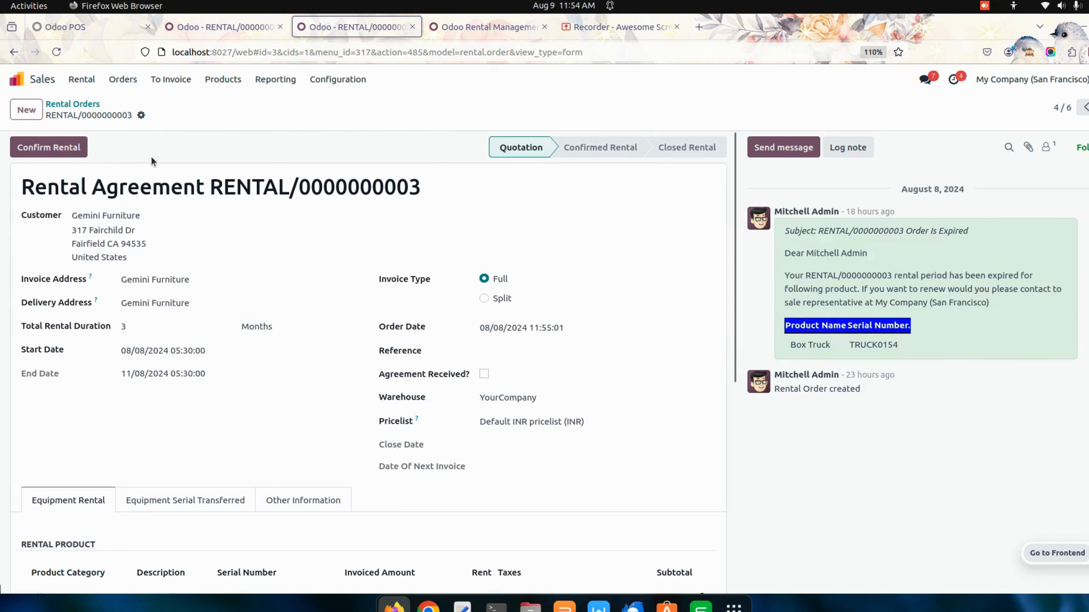
pyautogui.click(77, 150)
pyautogui.click(395, 379)
pyautogui.click(65, 105)
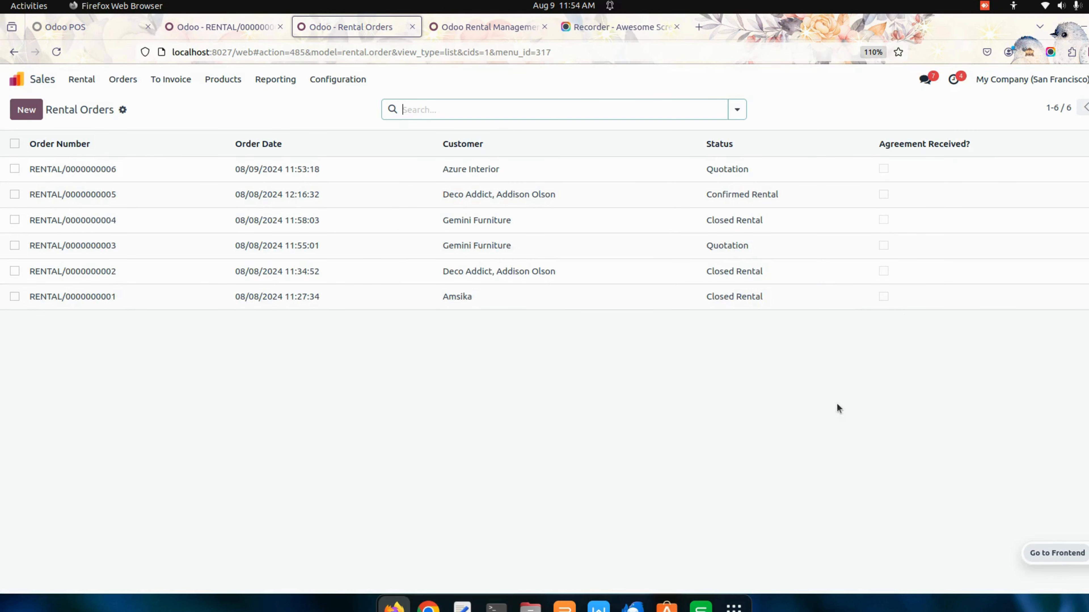
# Step: Close Deco Addict's confirmed rental order
pyautogui.click(754, 200)
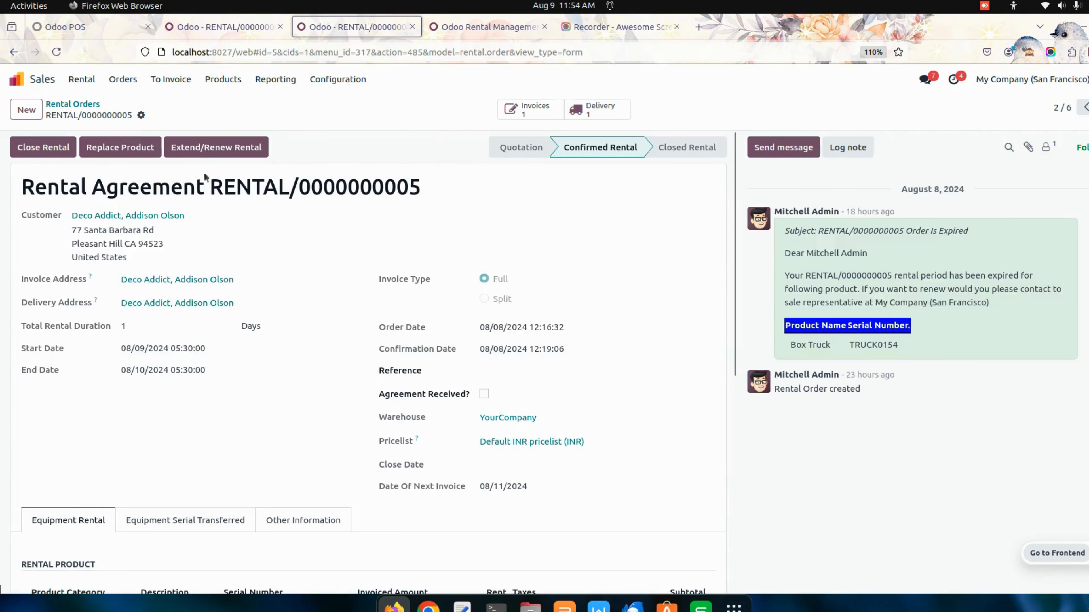
pyautogui.click(58, 144)
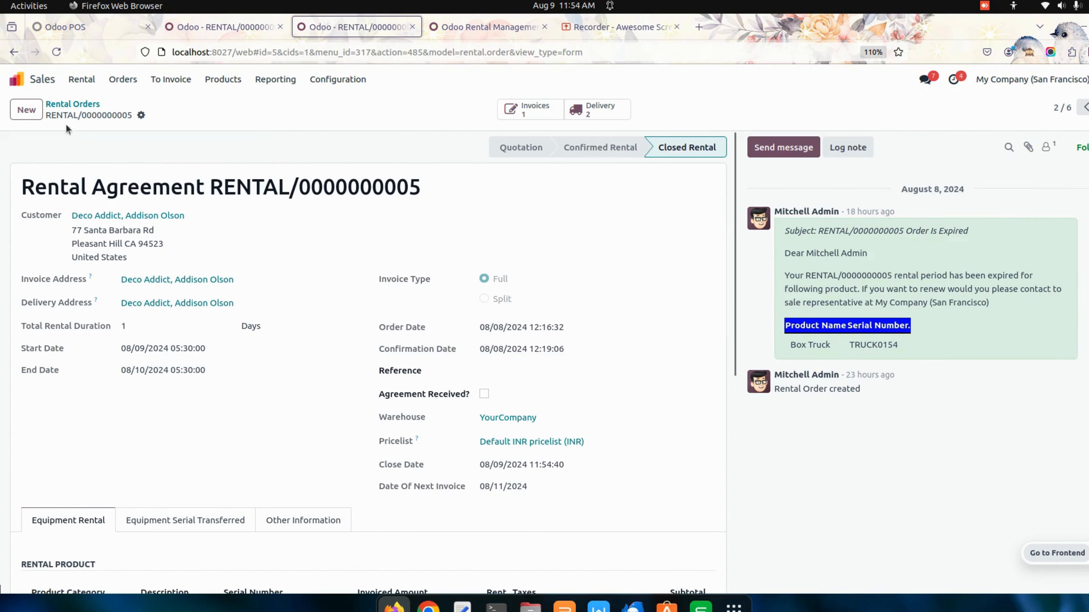
# Step: Open Azure Interior's rental quotation from the rental orders list and confirm the rental
pyautogui.click(80, 107)
pyautogui.click(493, 165)
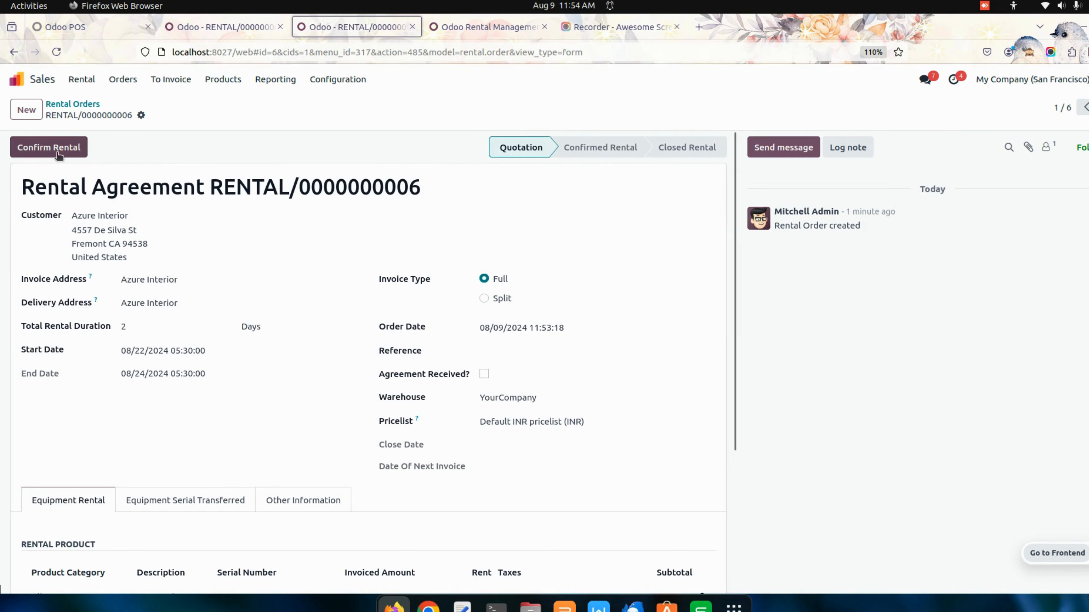
pyautogui.click(48, 154)
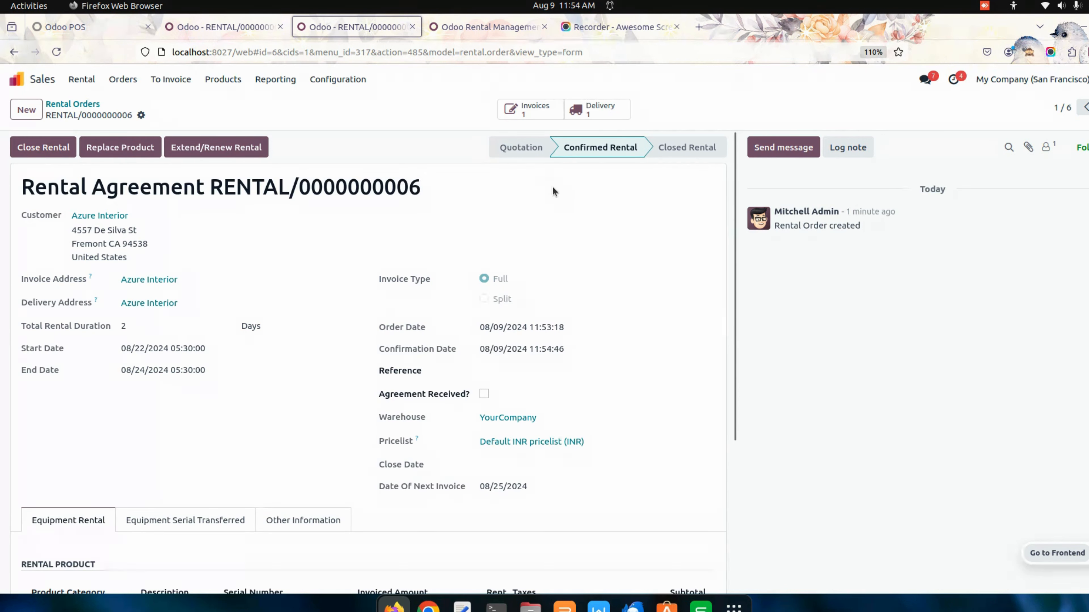
# Step: Assign serial number TRUCK0154 to the Box Truck line in the rental's delivery order and validate the delivery
pyautogui.click(594, 115)
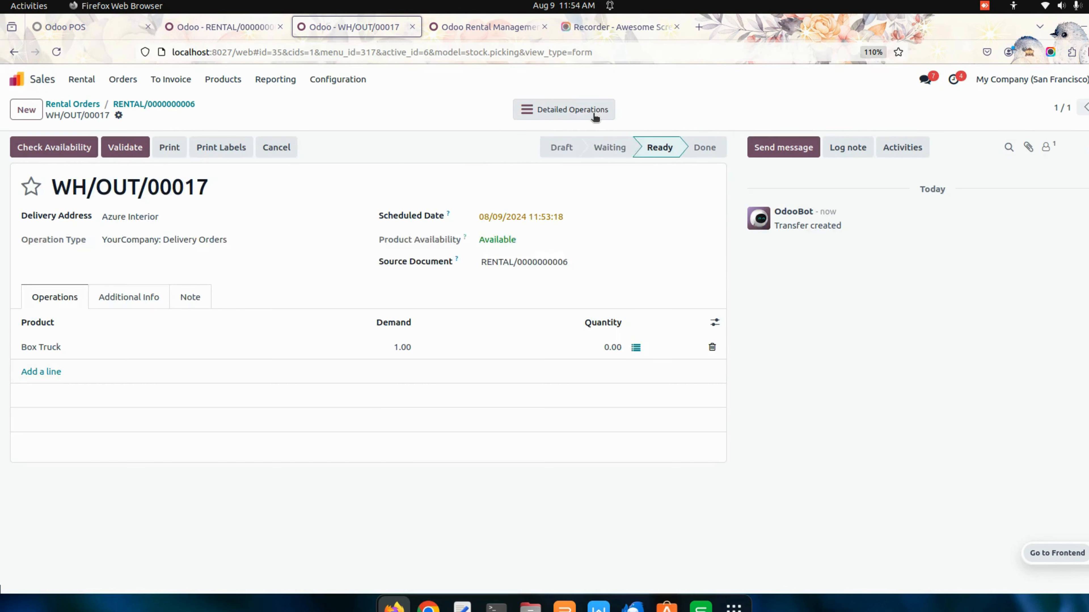
pyautogui.click(636, 348)
pyautogui.click(288, 320)
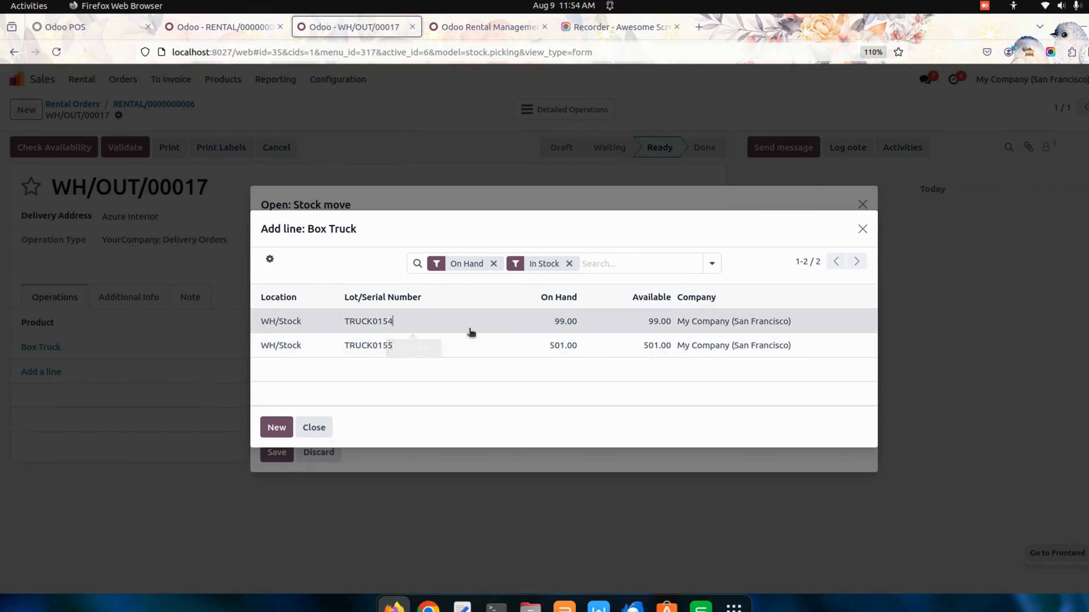
pyautogui.click(470, 331)
pyautogui.click(279, 462)
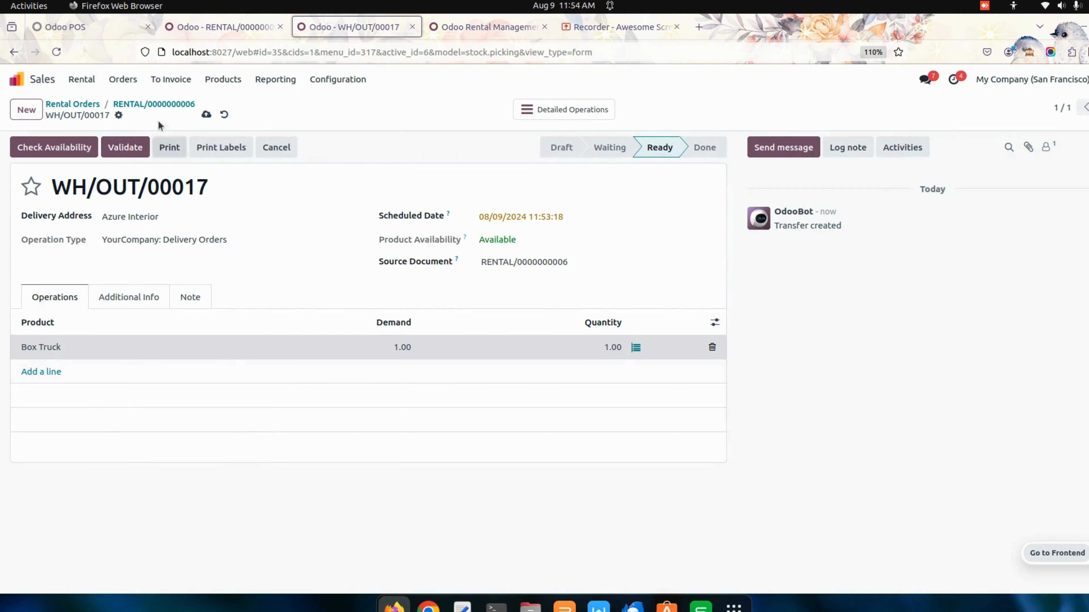
pyautogui.click(122, 152)
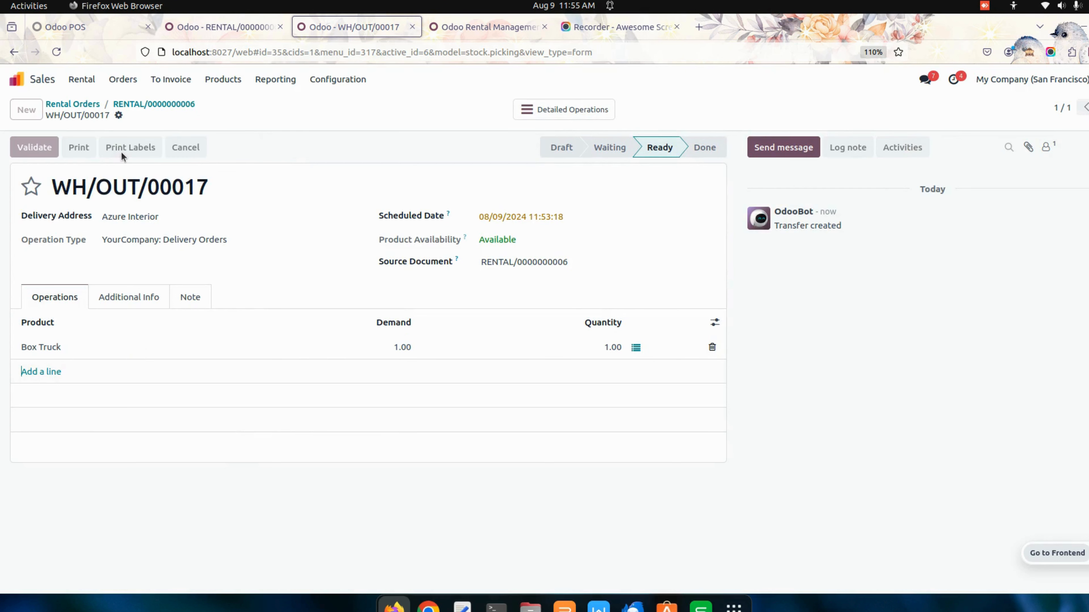
# Step: Open the invoice of Azure Interior's rental order, confirm it, and return to the rental agreement
pyautogui.click(153, 106)
pyautogui.click(523, 108)
pyautogui.click(34, 147)
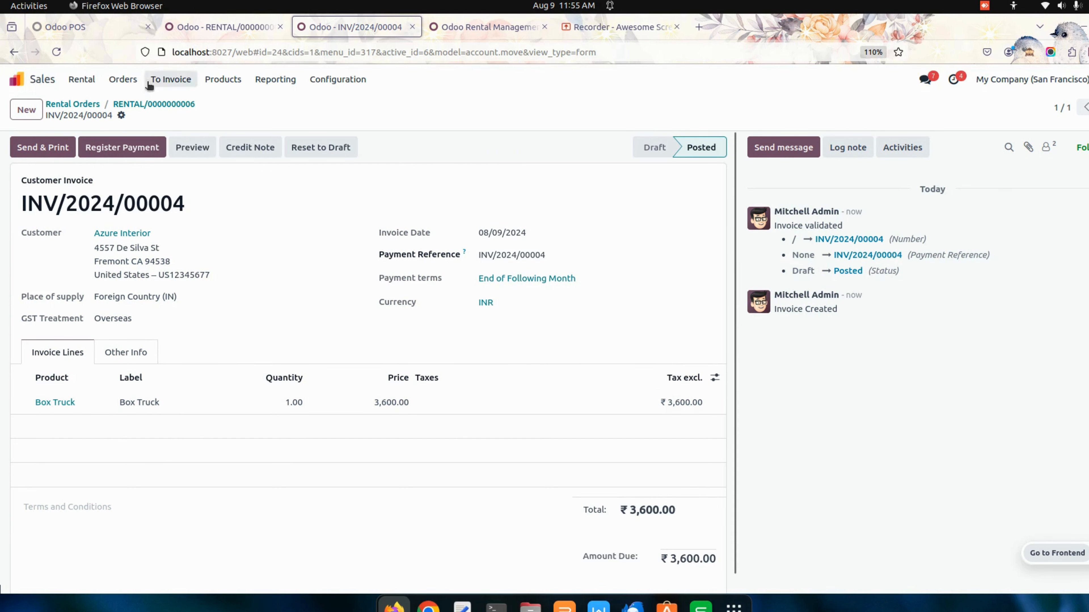
pyautogui.click(119, 104)
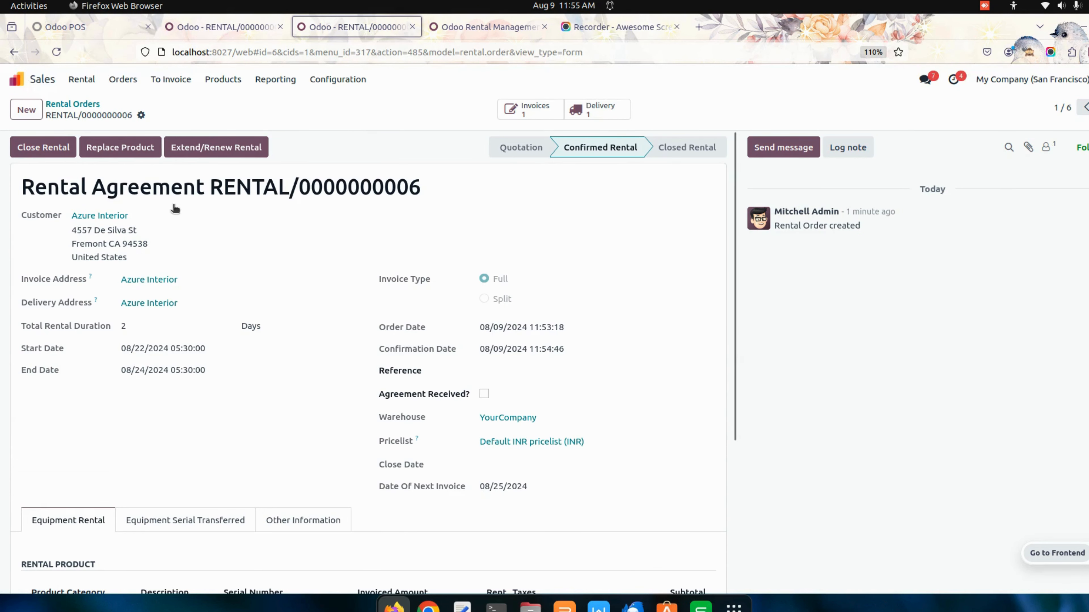
# Step: Reload the Point of Sale session and open its list of rental order invoices
pyautogui.click(94, 32)
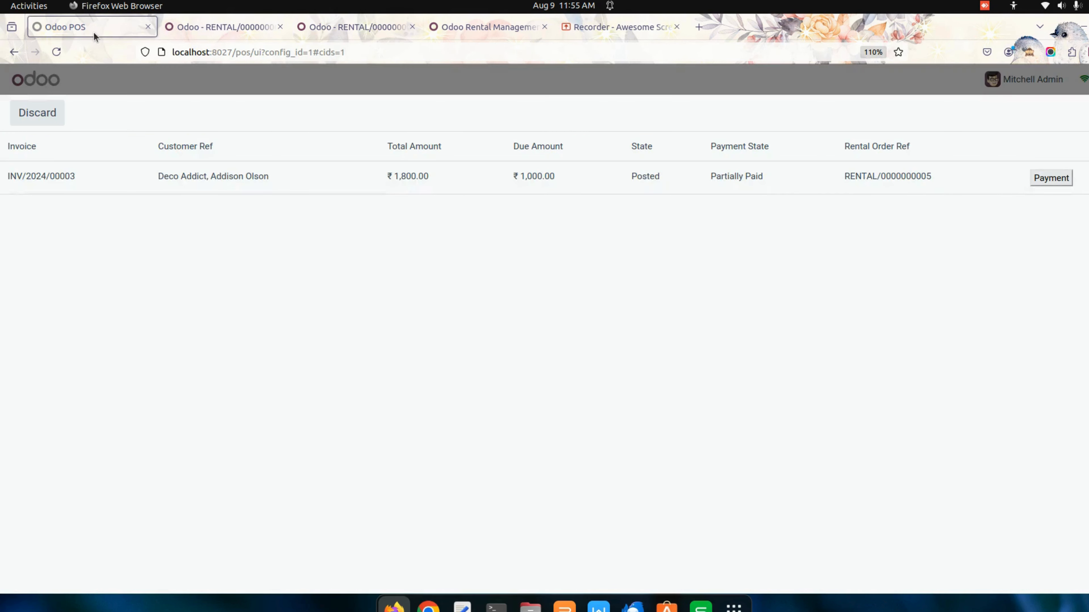
pyautogui.click(58, 54)
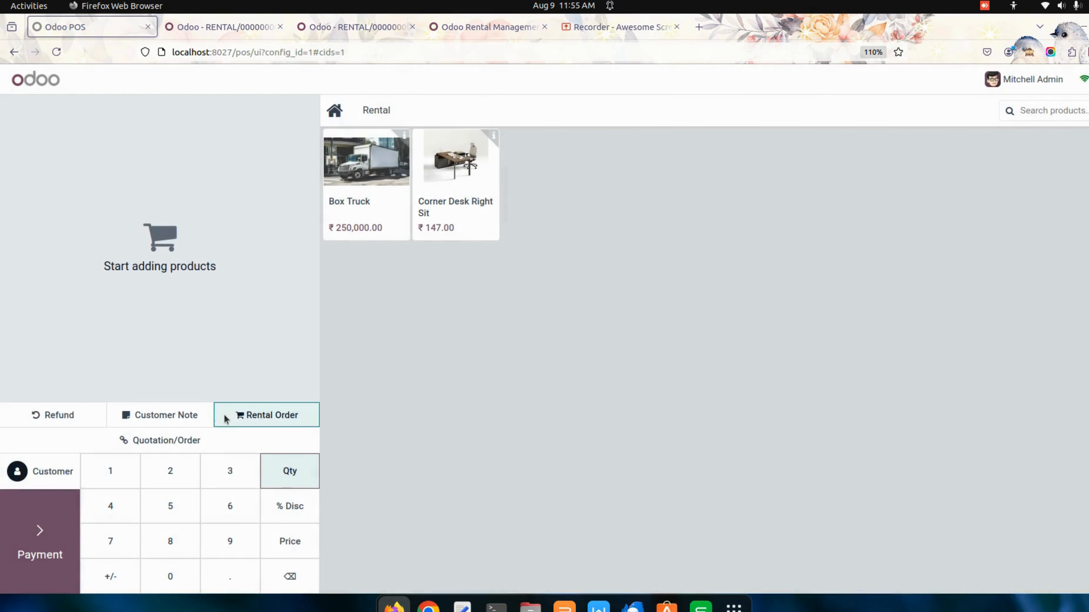
pyautogui.click(226, 418)
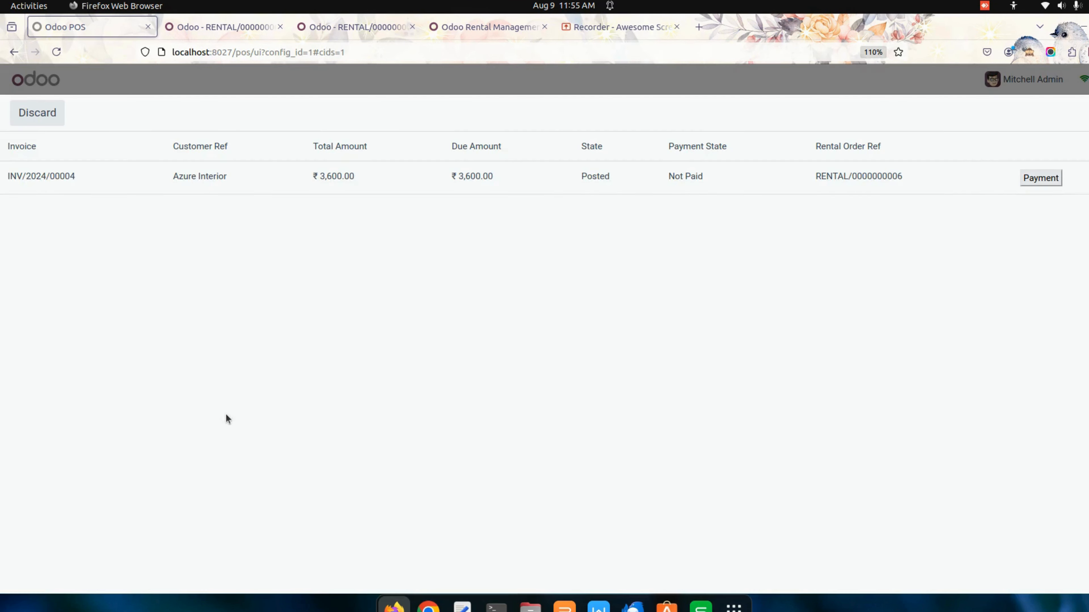
# Step: Compare the outdated Azure Interior quotation with its Point of Sale invoice, and try to confirm the rental again
pyautogui.click(204, 34)
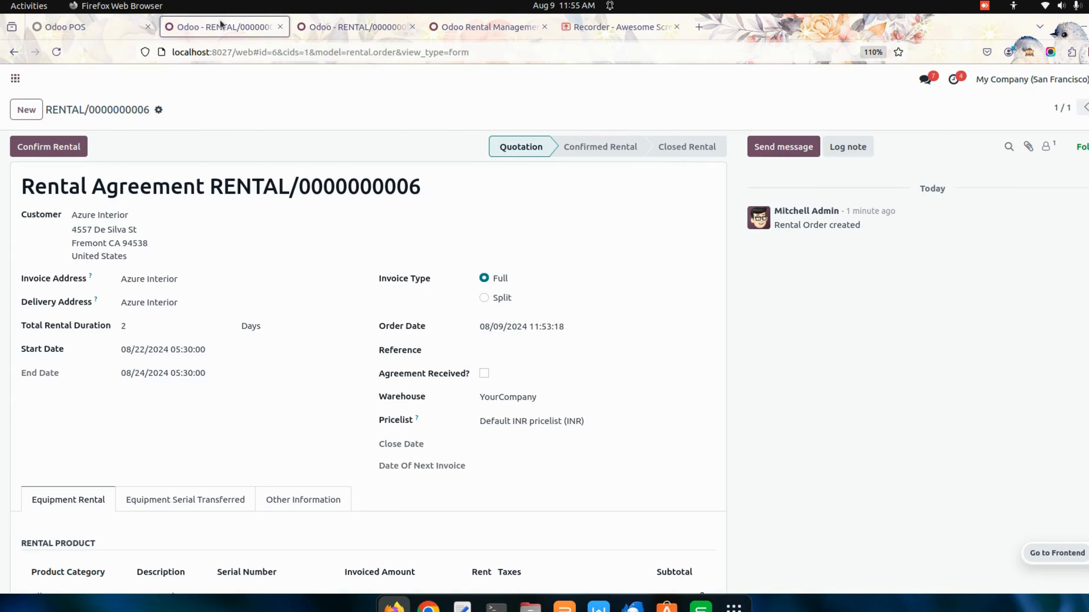
pyautogui.click(95, 25)
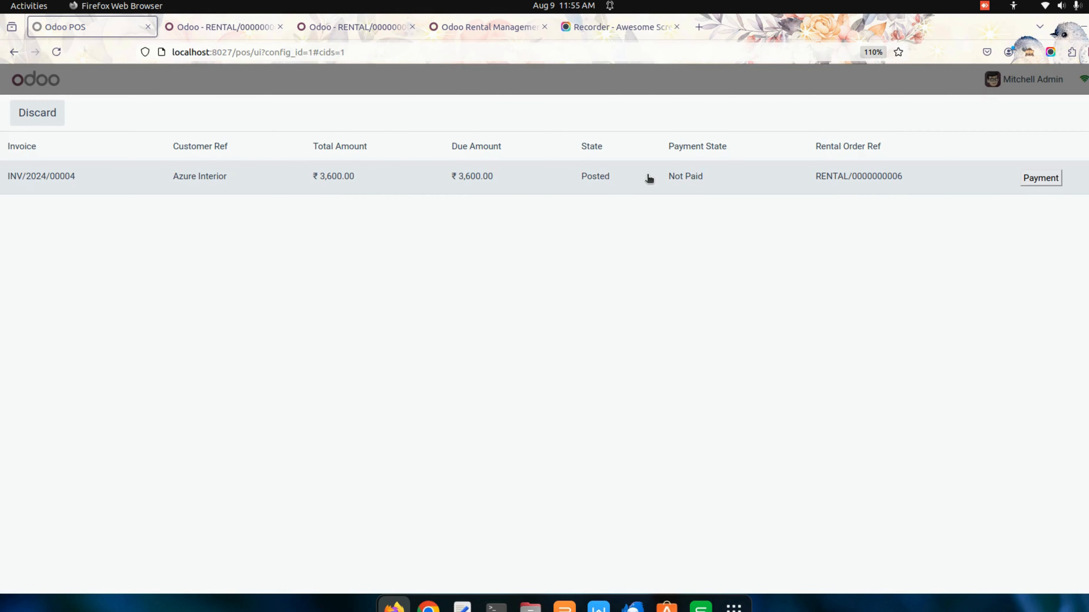
pyautogui.click(259, 27)
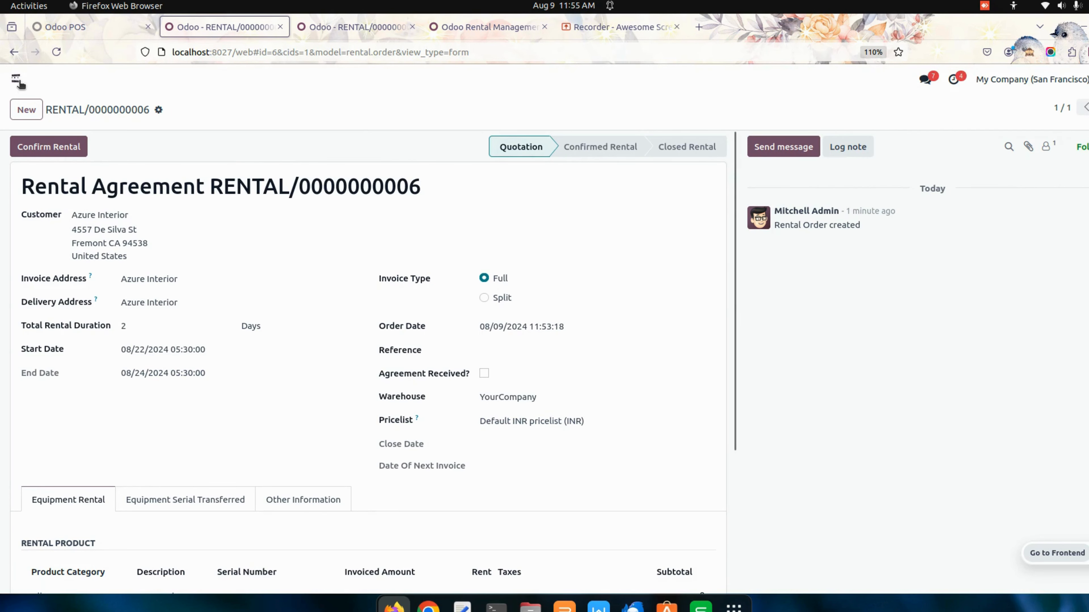
pyautogui.click(43, 140)
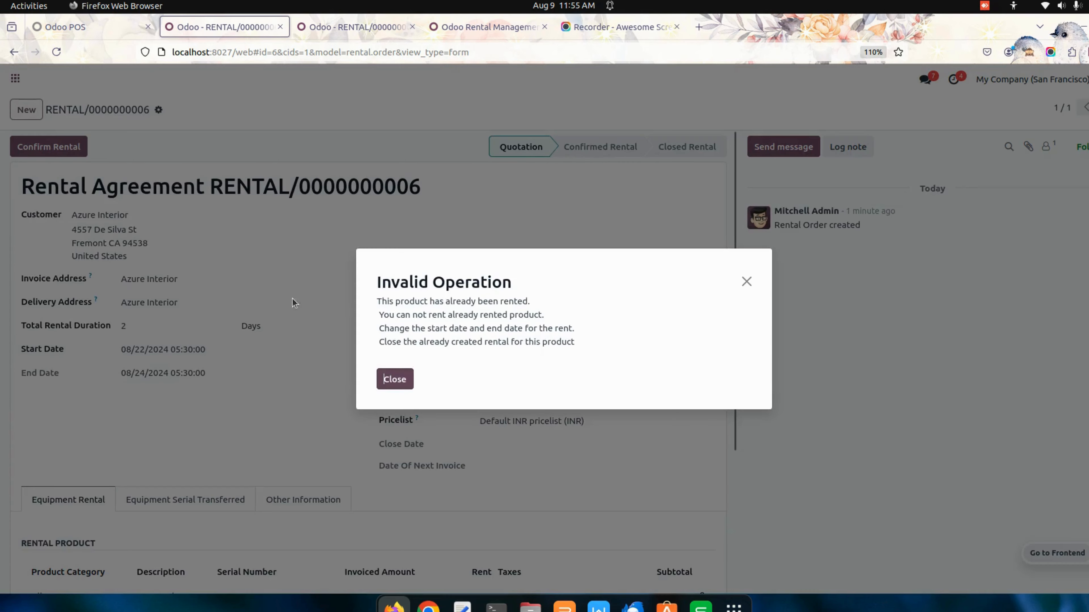
pyautogui.click(403, 379)
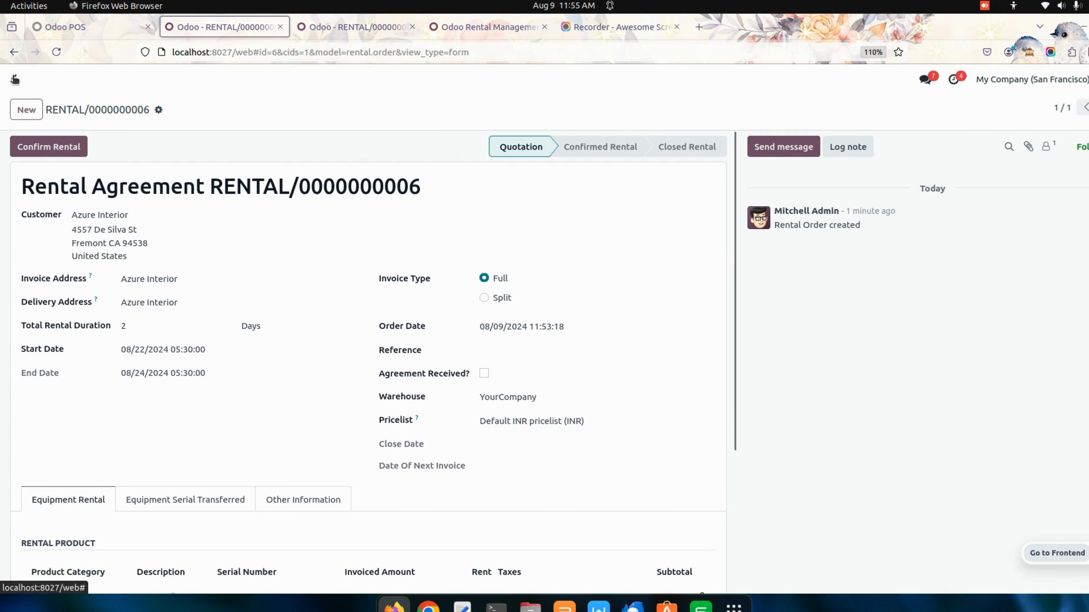
# Step: Open the delivery order from Azure Interior's confirmed rental agreement and try to validate it again
pyautogui.click(338, 28)
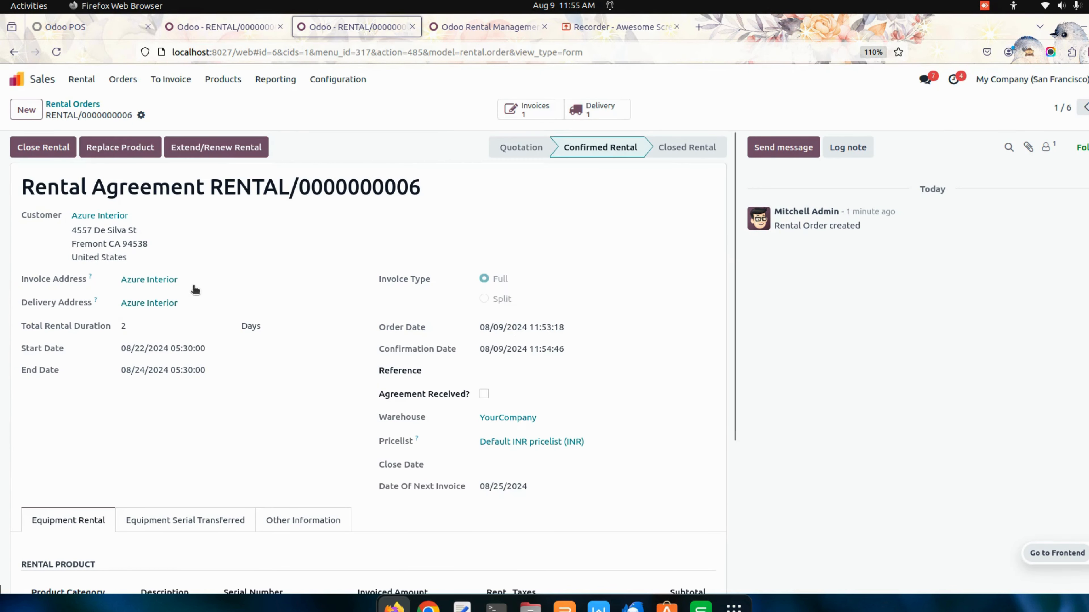
pyautogui.click(608, 111)
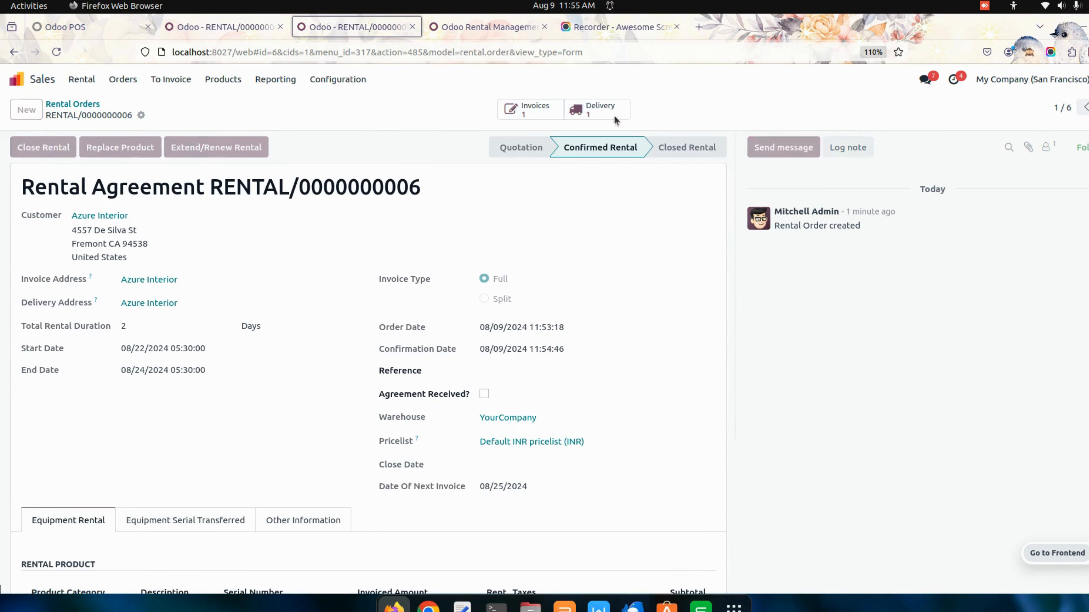
pyautogui.click(38, 148)
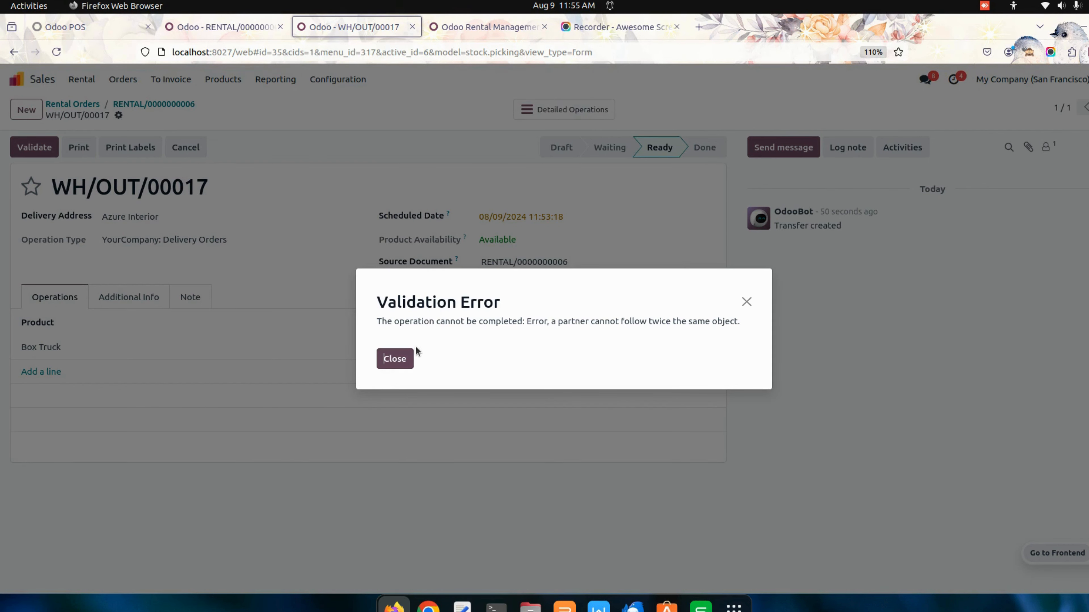
pyautogui.click(399, 357)
pyautogui.click(399, 356)
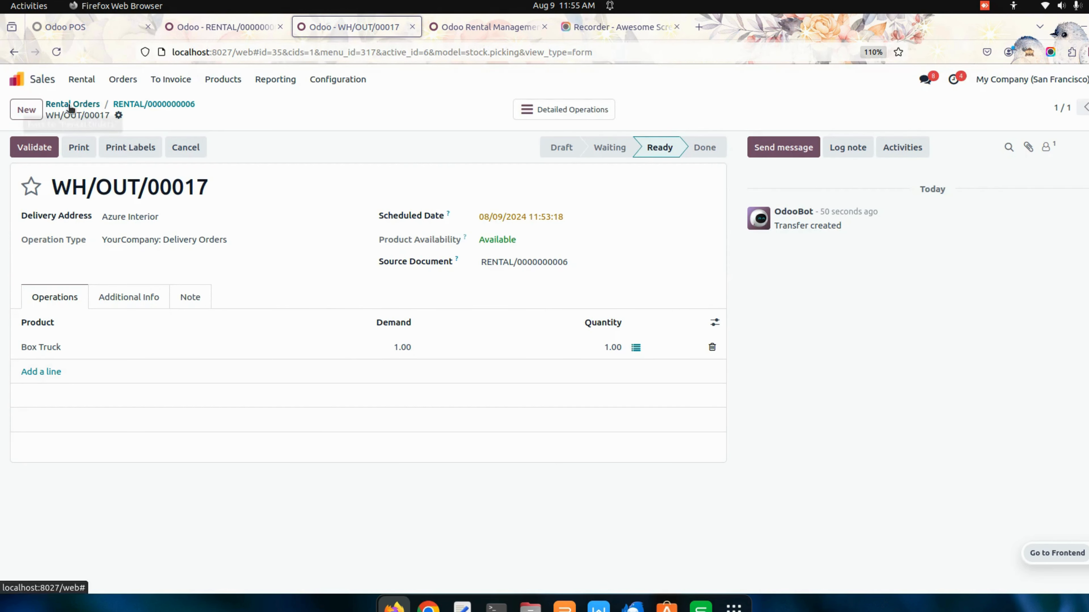
# Step: Reopen Azure Interior's rental from the rental orders list, reload it, check its delivery order, and return to the agreement
pyautogui.click(70, 105)
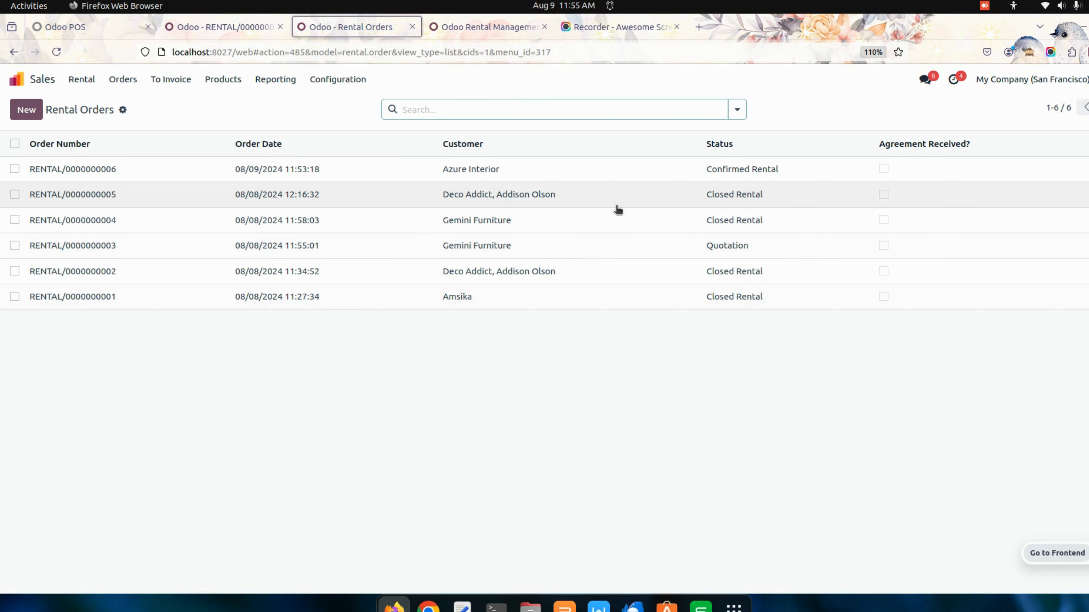
pyautogui.click(648, 183)
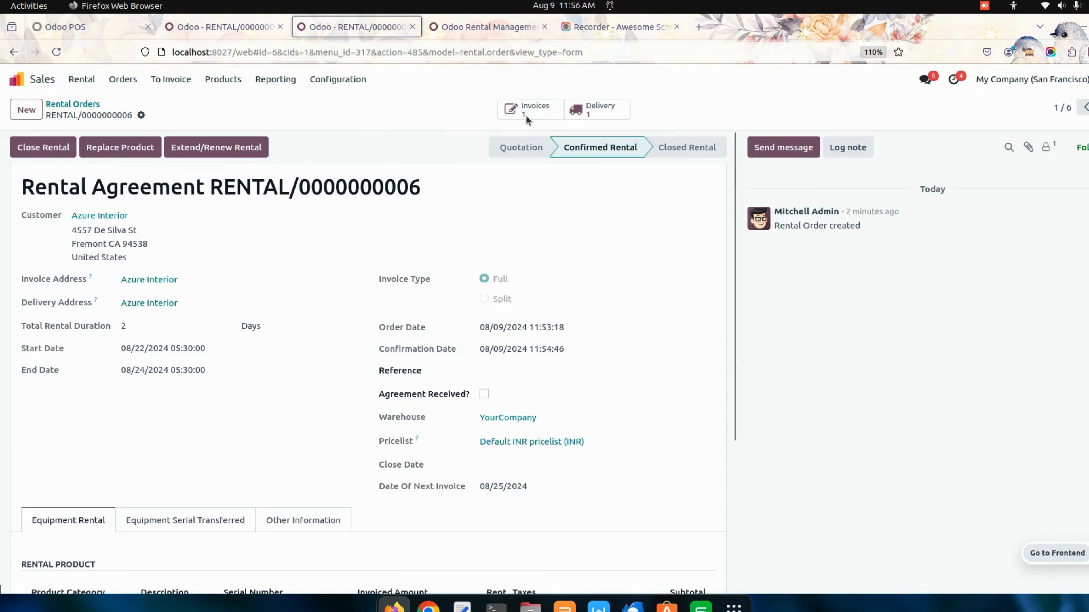
pyautogui.click(56, 52)
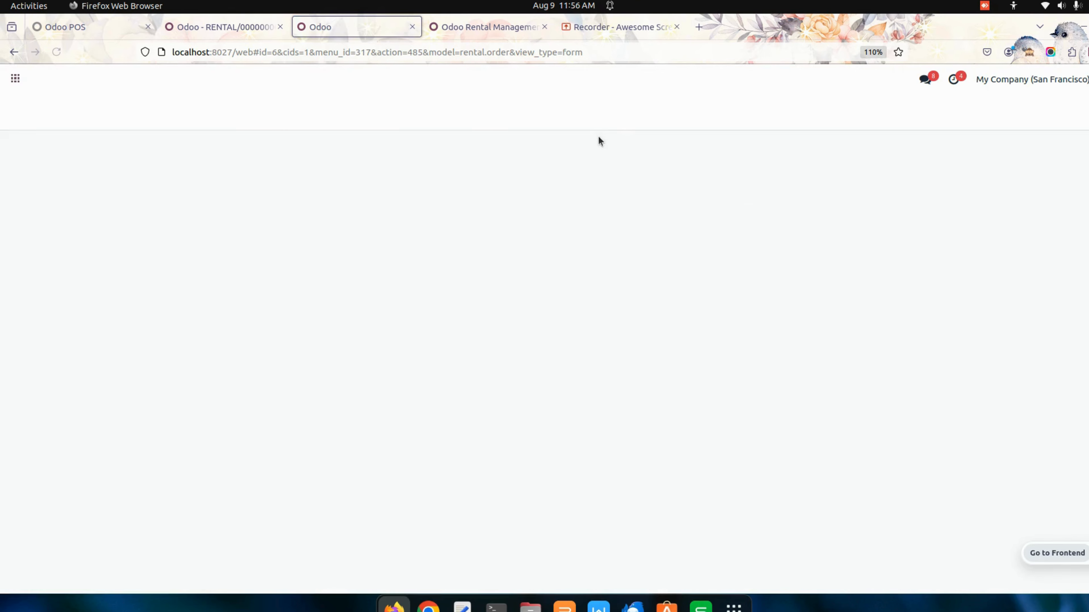
pyautogui.click(596, 110)
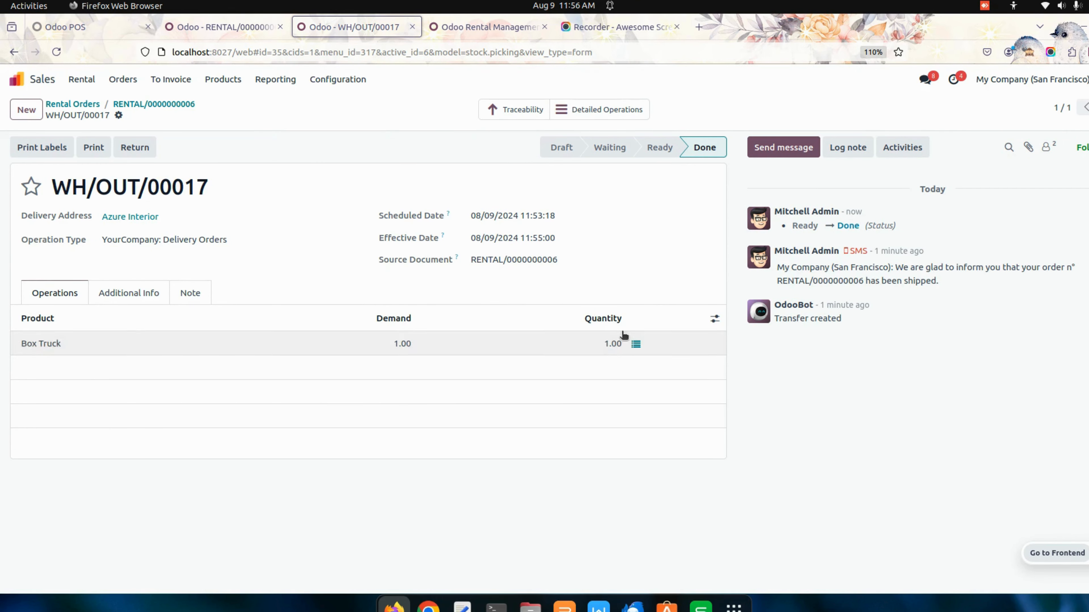
pyautogui.click(120, 104)
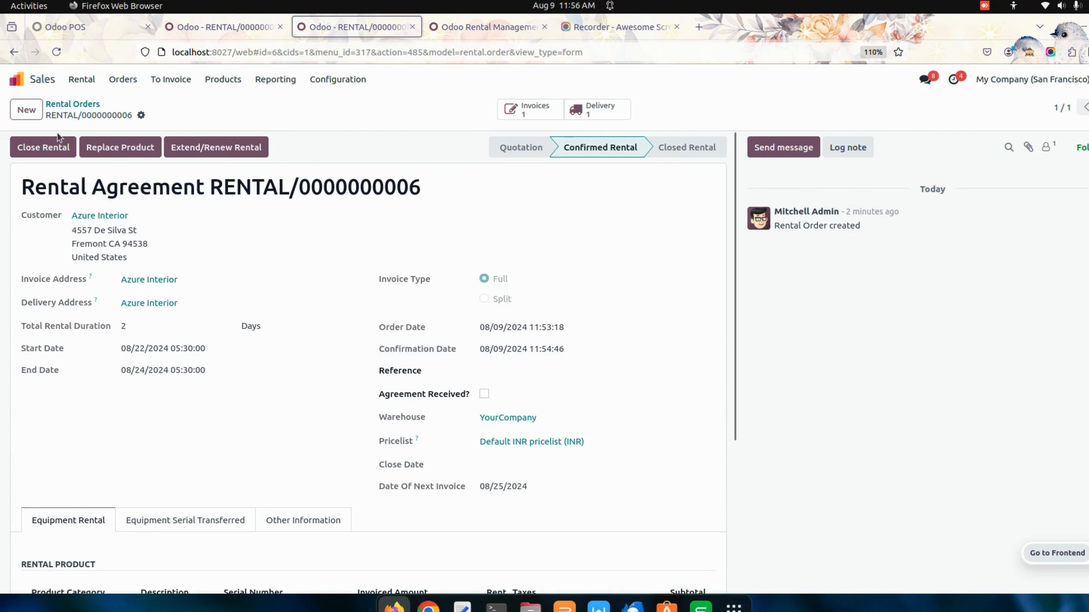
# Step: Reload the Point of Sale session, check its rental order invoices, and discard the list
pyautogui.click(111, 35)
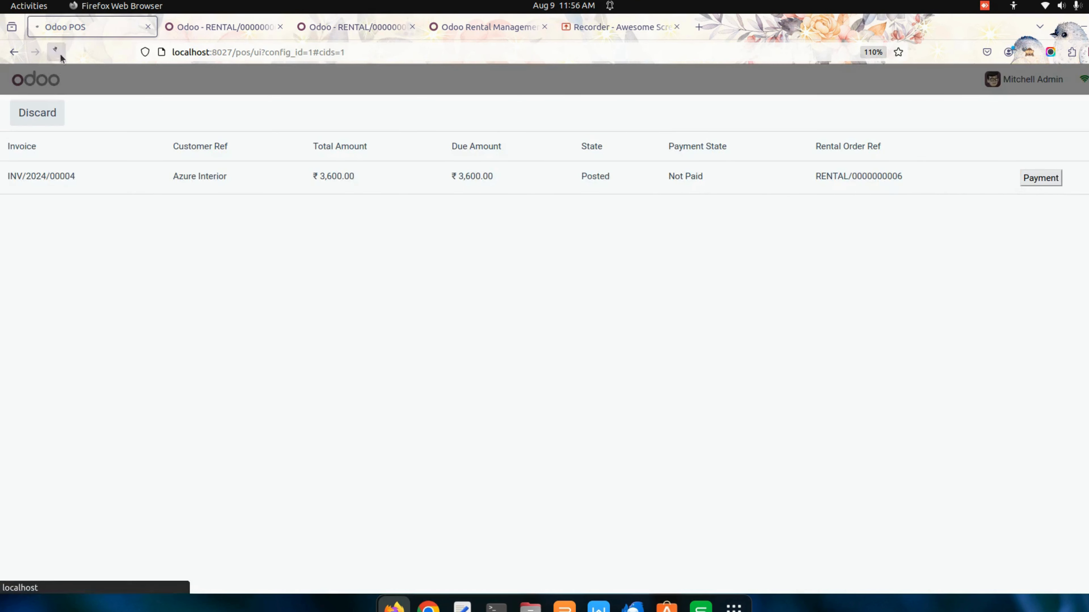
pyautogui.click(57, 52)
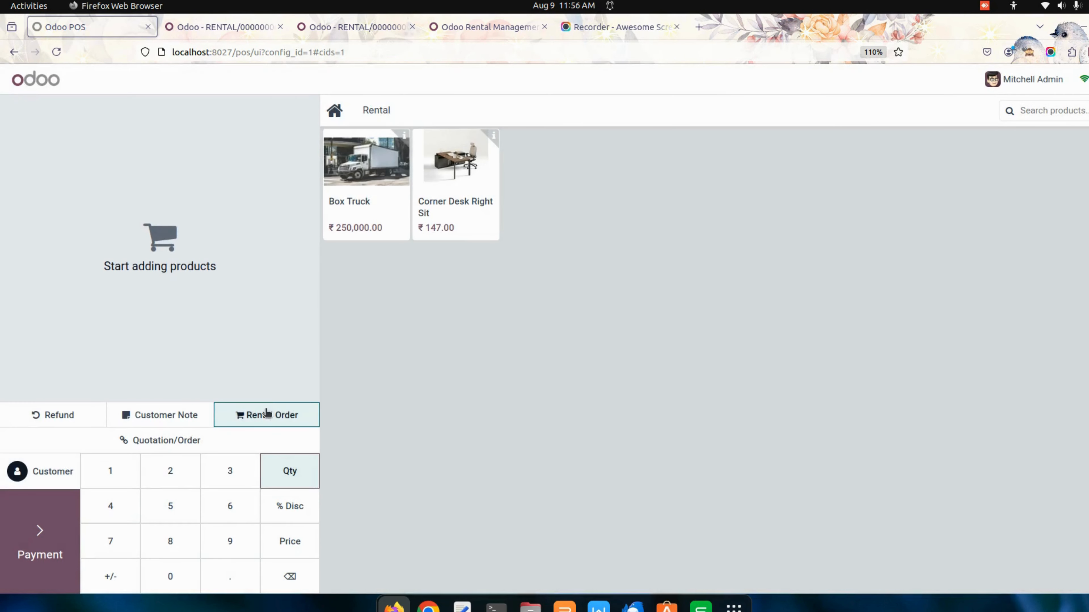
pyautogui.click(266, 412)
pyautogui.click(63, 113)
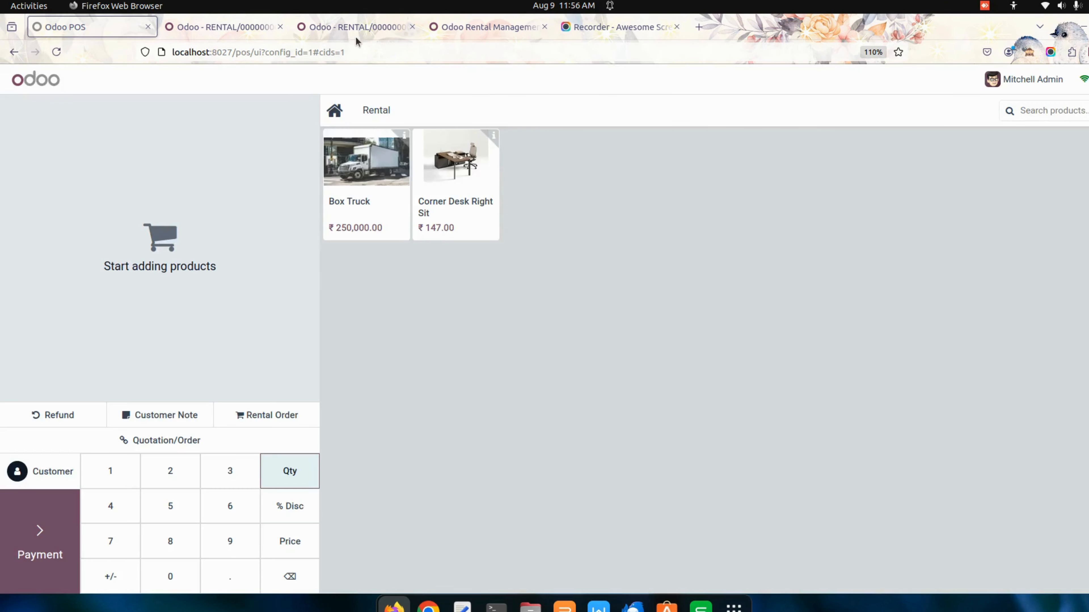
# Step: Review the Box Truck line in Azure Interior's rental agreement and the details of its posted invoice
pyautogui.click(355, 28)
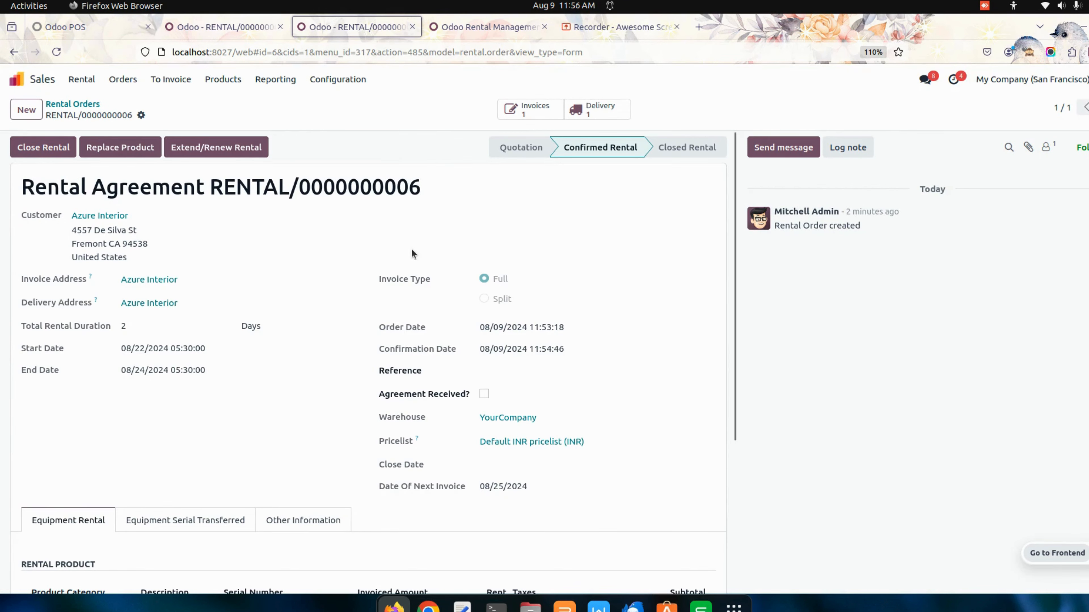
pyautogui.scroll(-5, 412, 251)
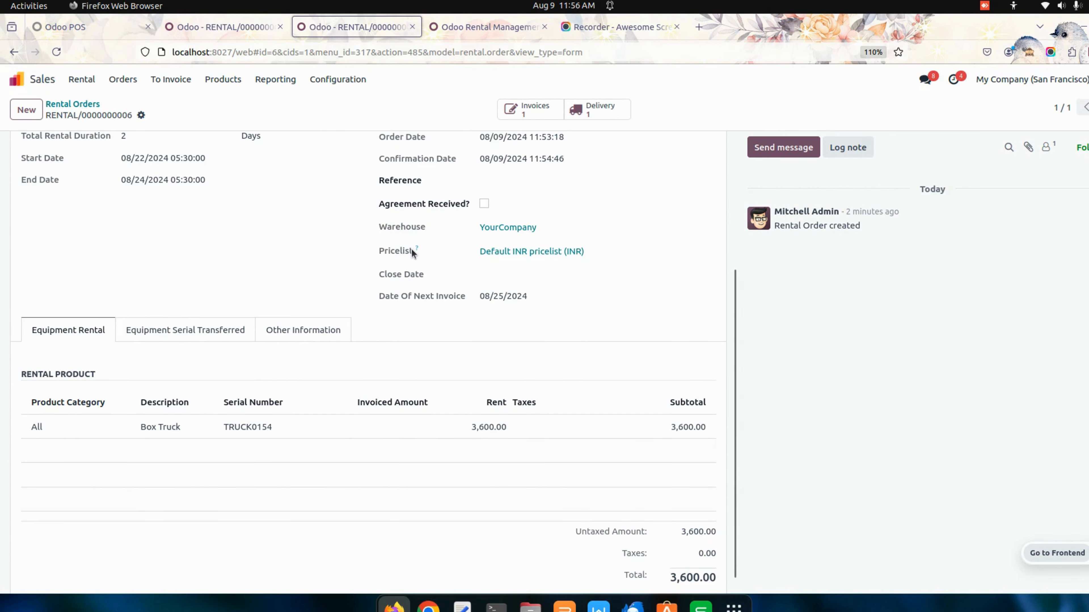
pyautogui.scroll(-1, 411, 250)
pyautogui.scroll(6, 412, 251)
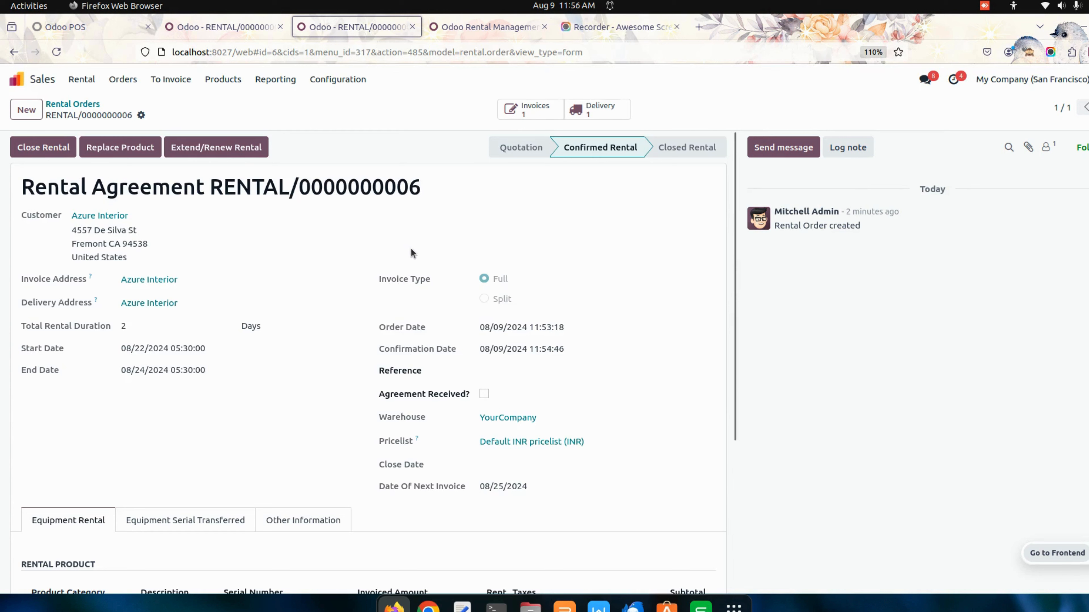
pyautogui.click(527, 110)
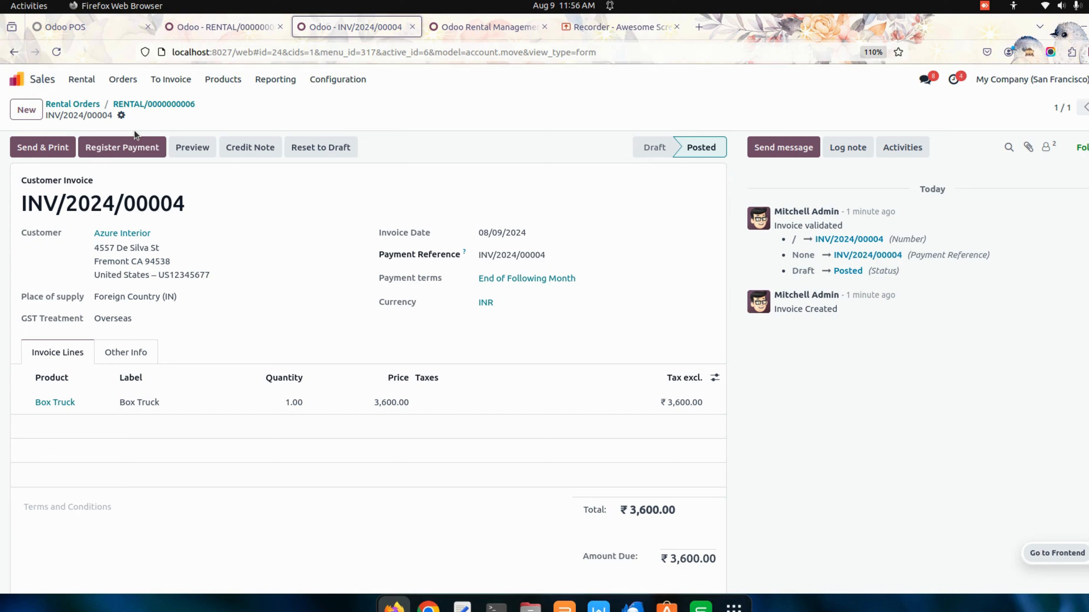
pyautogui.scroll(-2, 400, 310)
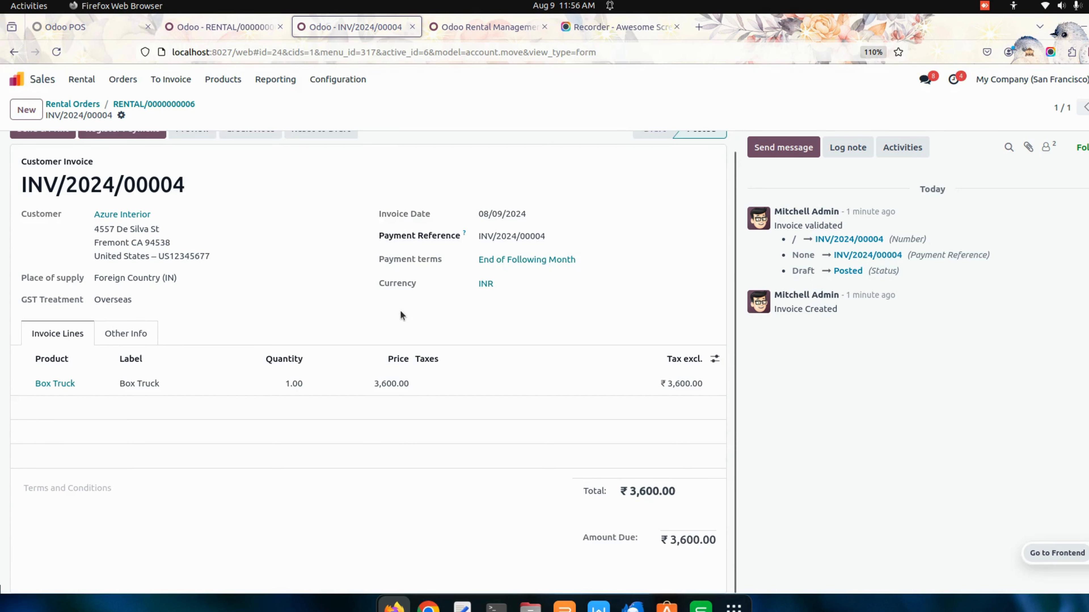
pyautogui.scroll(2, 400, 311)
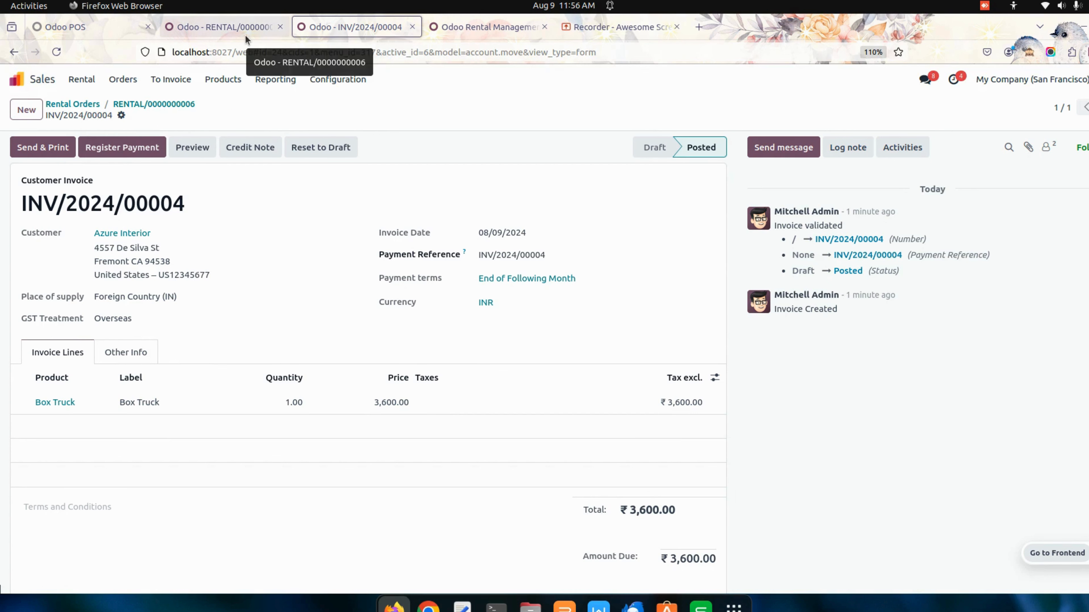
# Step: Open the rental order invoices in the Point of Sale and close the browser tab with the outdated rental quotation
pyautogui.click(107, 28)
pyautogui.click(253, 418)
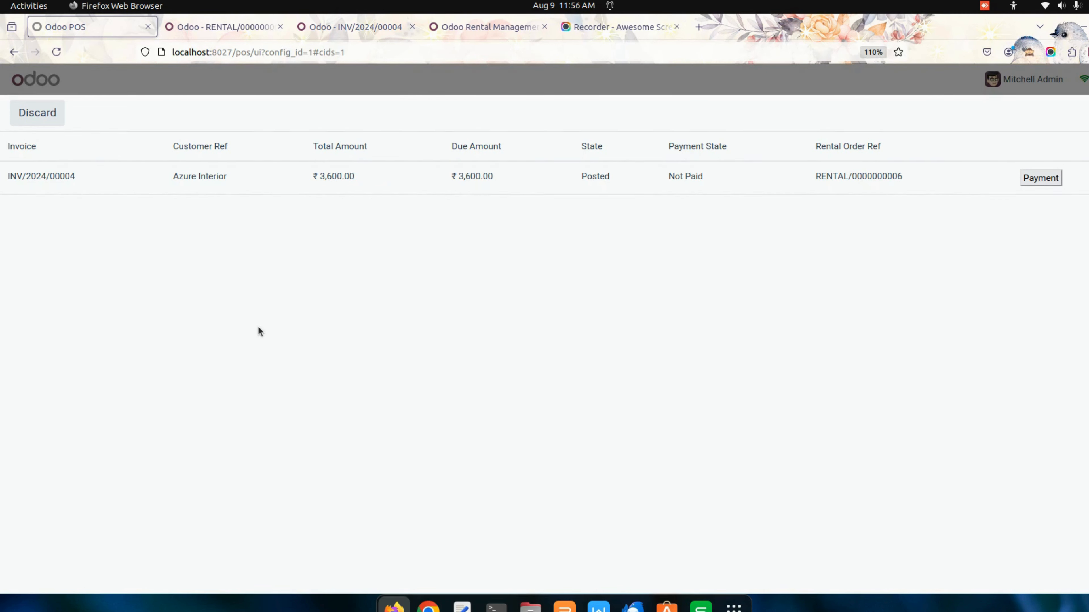
pyautogui.click(259, 27)
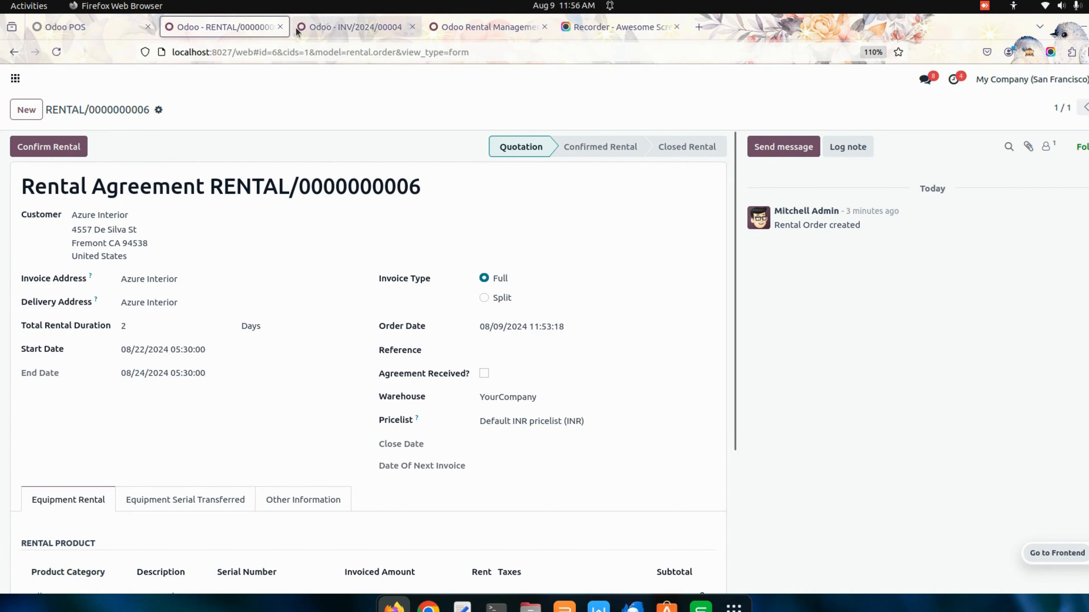
pyautogui.click(281, 27)
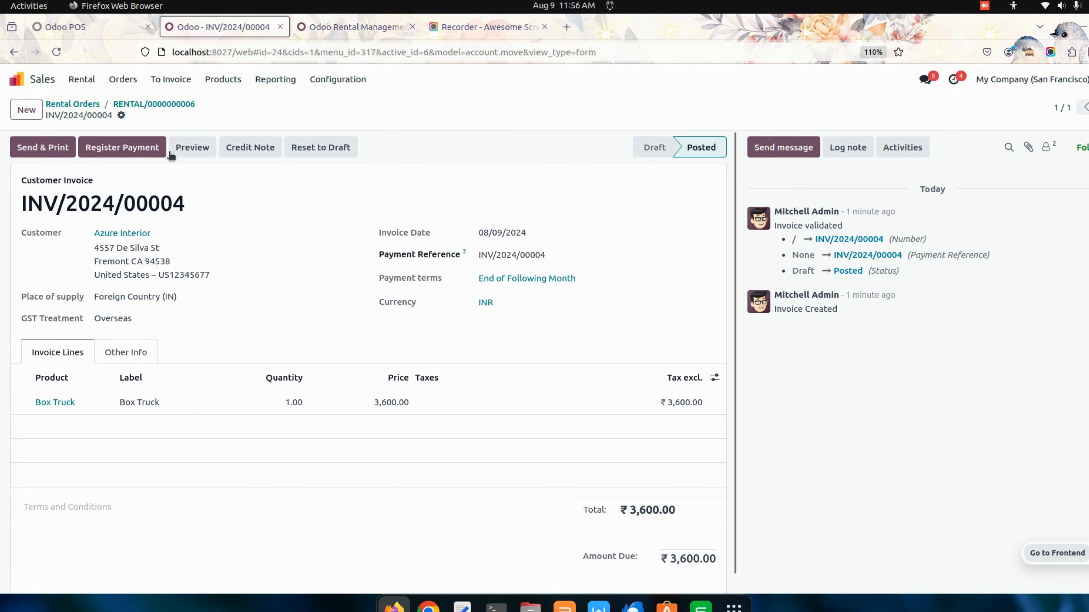
pyautogui.click(82, 36)
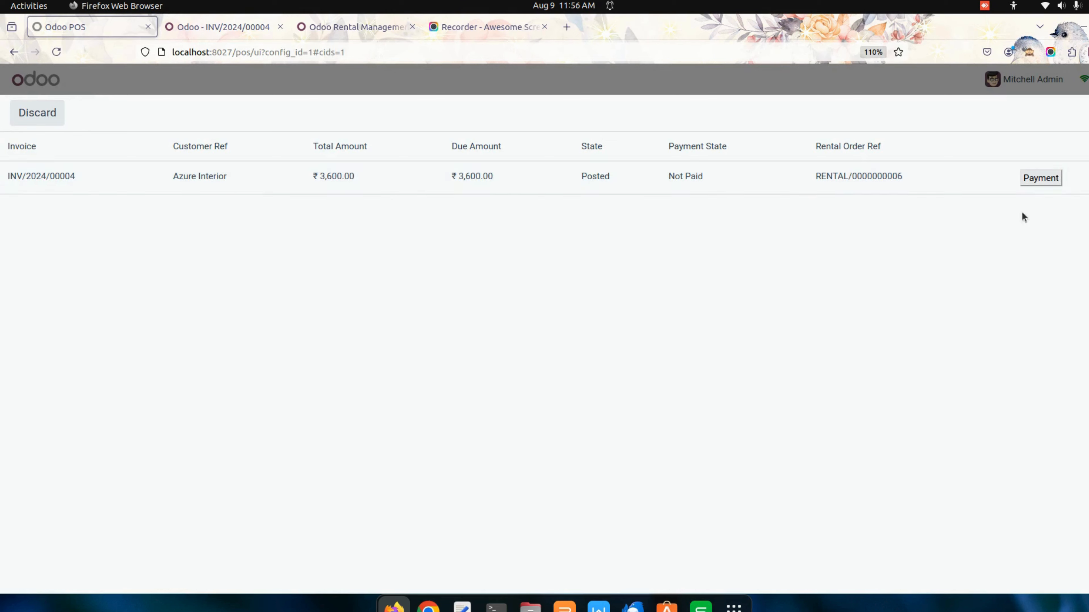
# Step: Register a payment of 1000 for Azure Interior's rental invoice with the Cash journal and the note "paid by cash"
pyautogui.click(1042, 178)
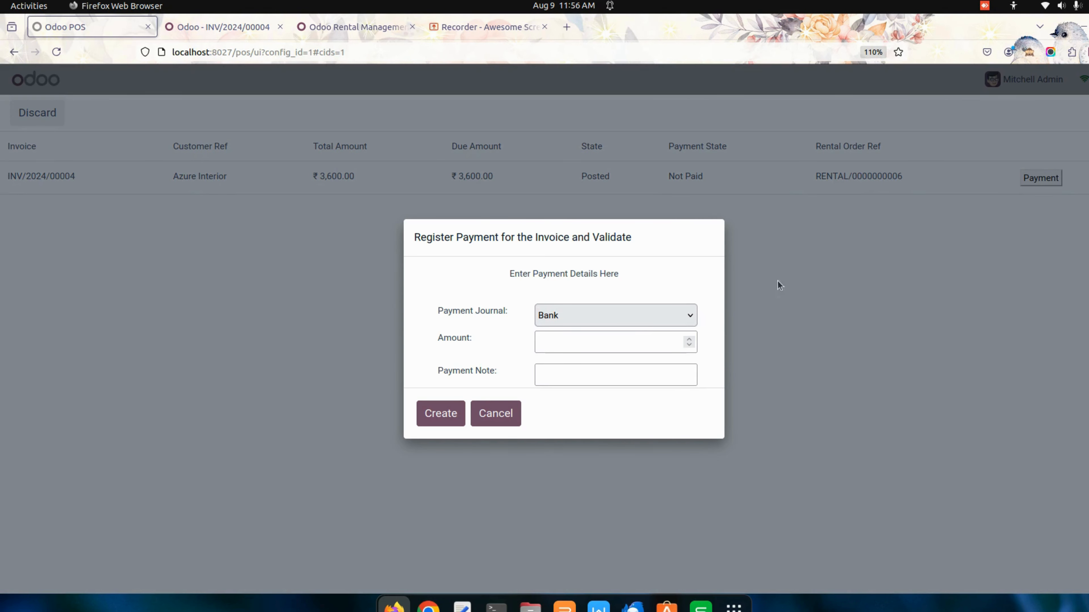
pyautogui.click(646, 320)
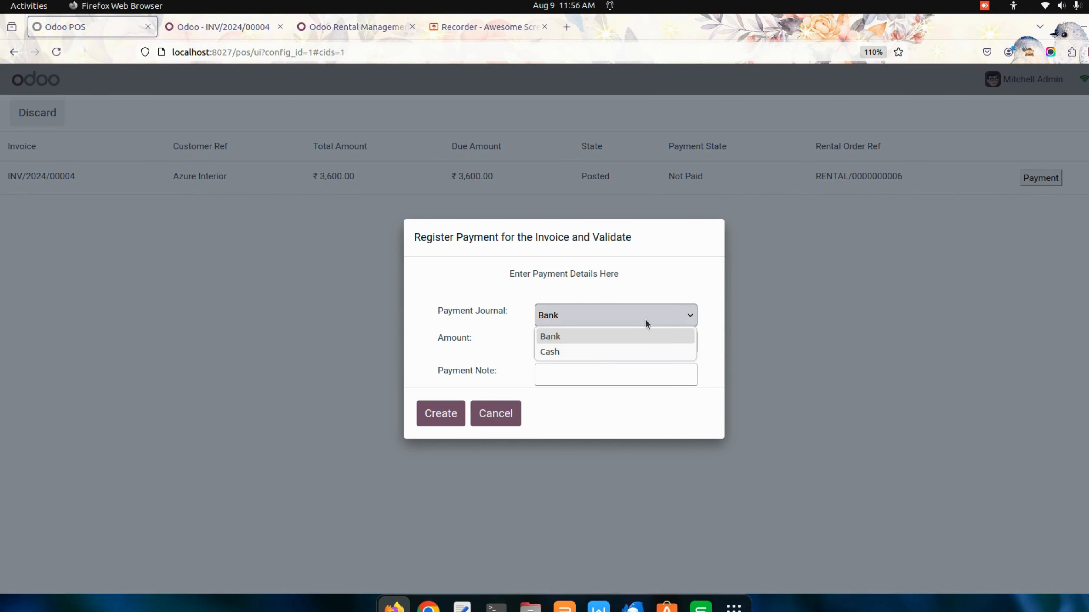
pyautogui.click(596, 354)
pyautogui.click(609, 341)
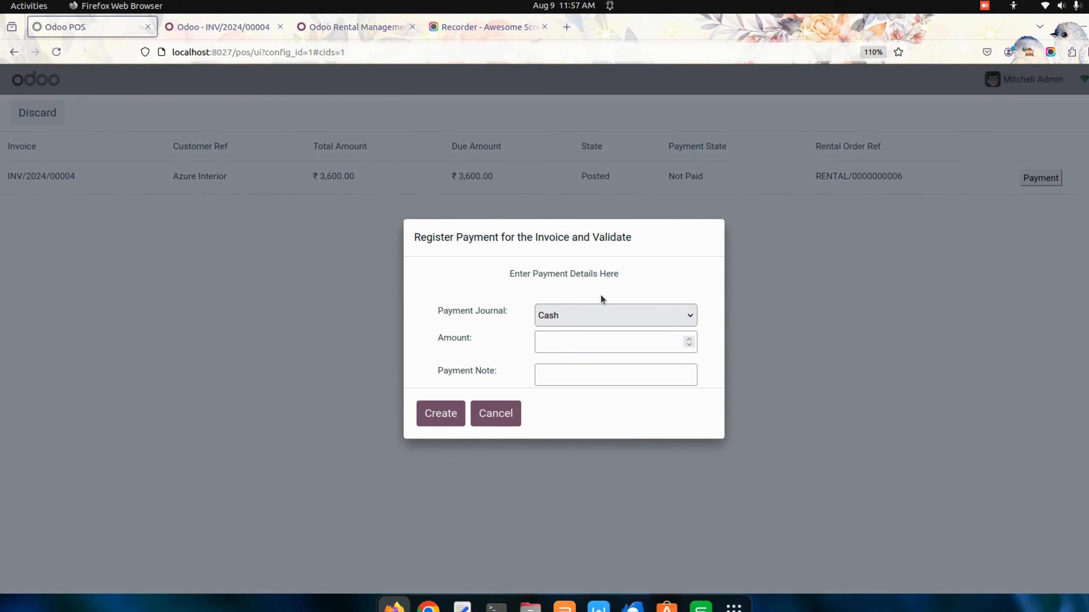
pyautogui.write('1000')
pyautogui.click(558, 369)
pyautogui.write('paid by cash')
pyautogui.click(448, 419)
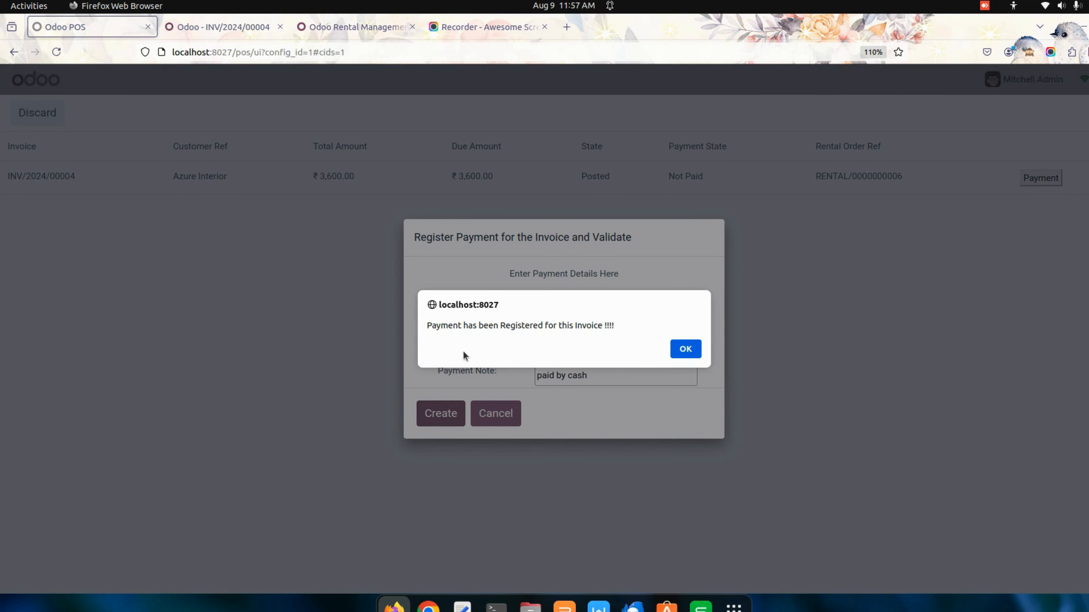
# Step: Reload Azure Interior's invoice in the backend and inspect the journal entry information of its registered payment
pyautogui.click(203, 28)
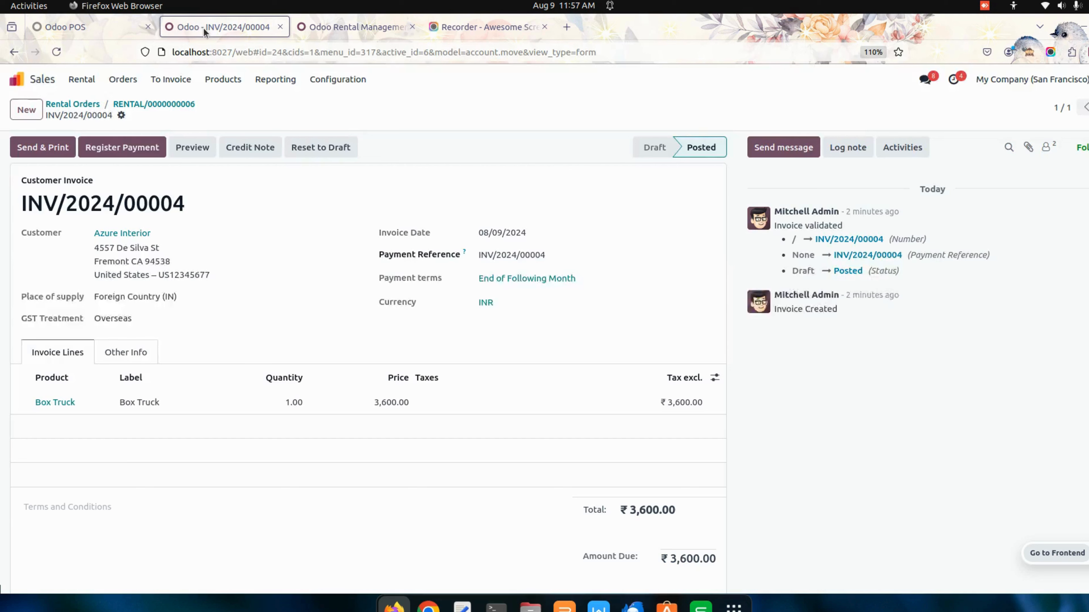
pyautogui.click(56, 52)
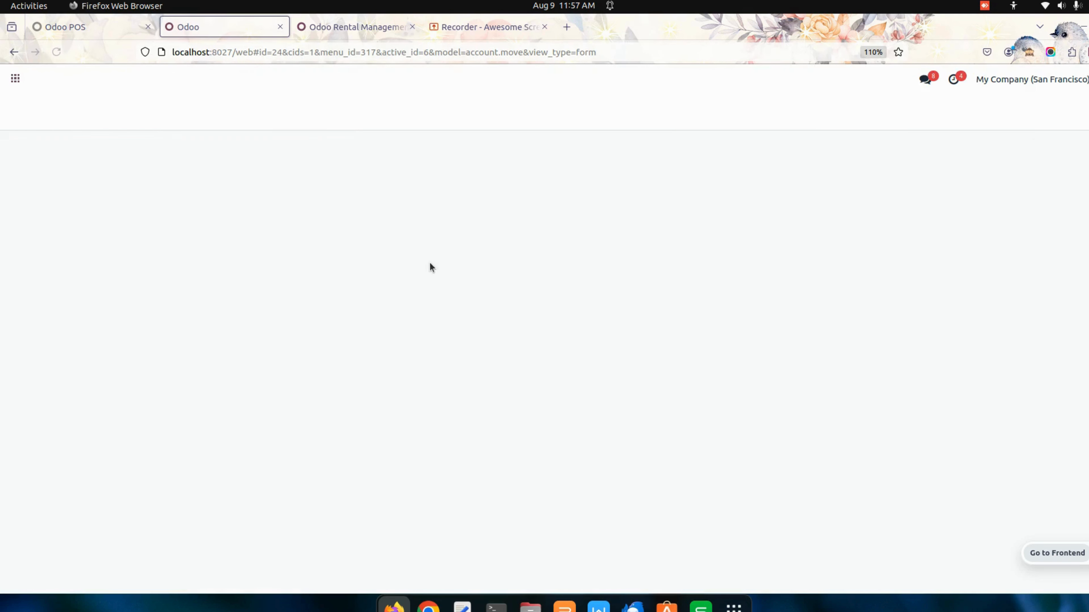
pyautogui.scroll(-1, 455, 267)
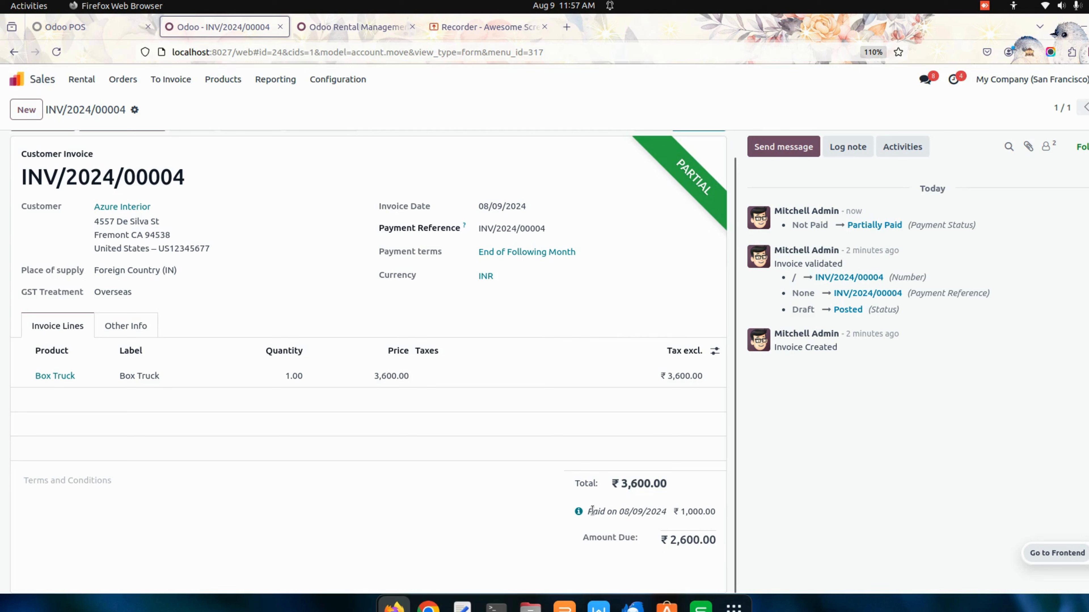
pyautogui.click(579, 513)
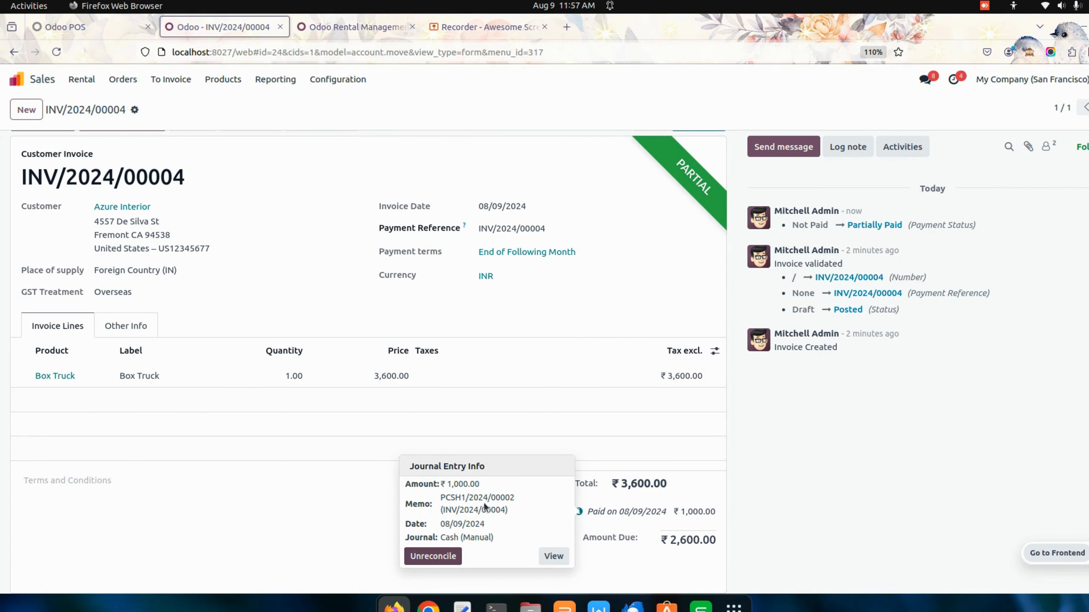
# Step: Return to the Point of Sale, dismiss the payment message, and reload the session to reopen the rental order invoices
pyautogui.click(54, 27)
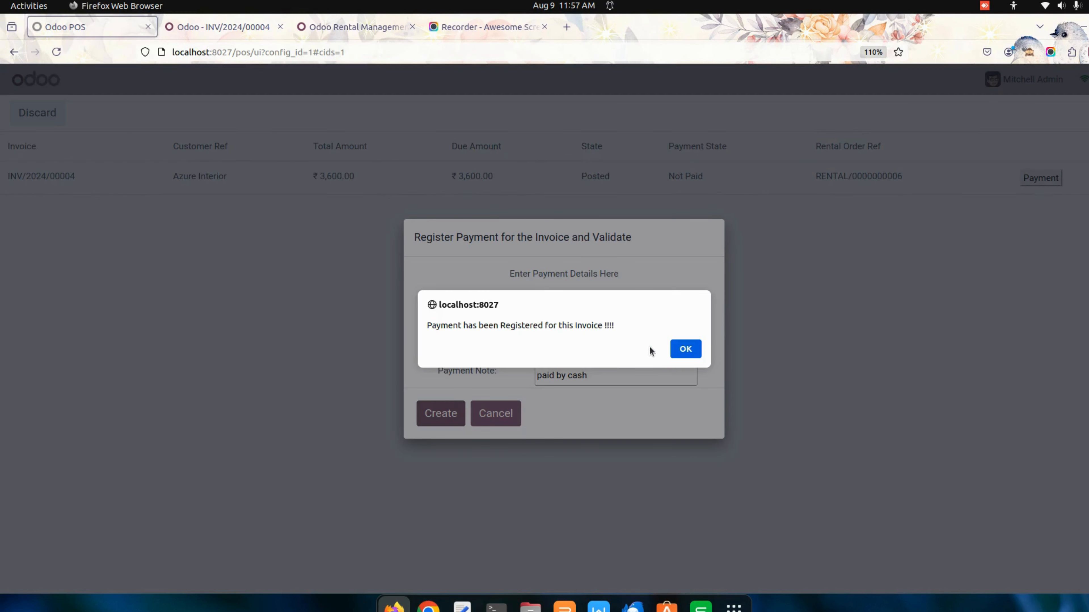
pyautogui.click(679, 354)
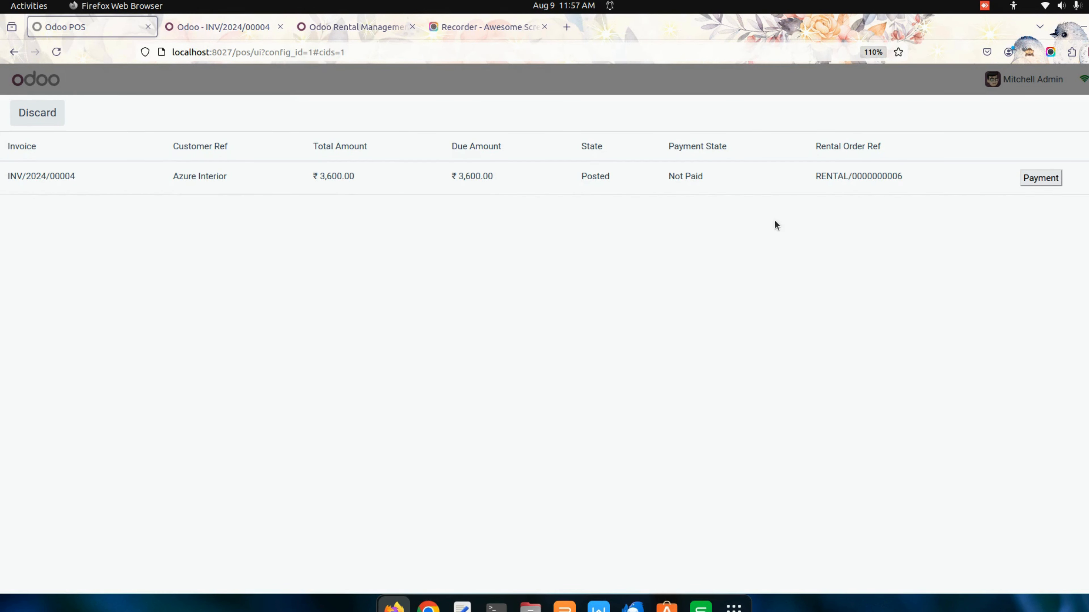
pyautogui.click(56, 52)
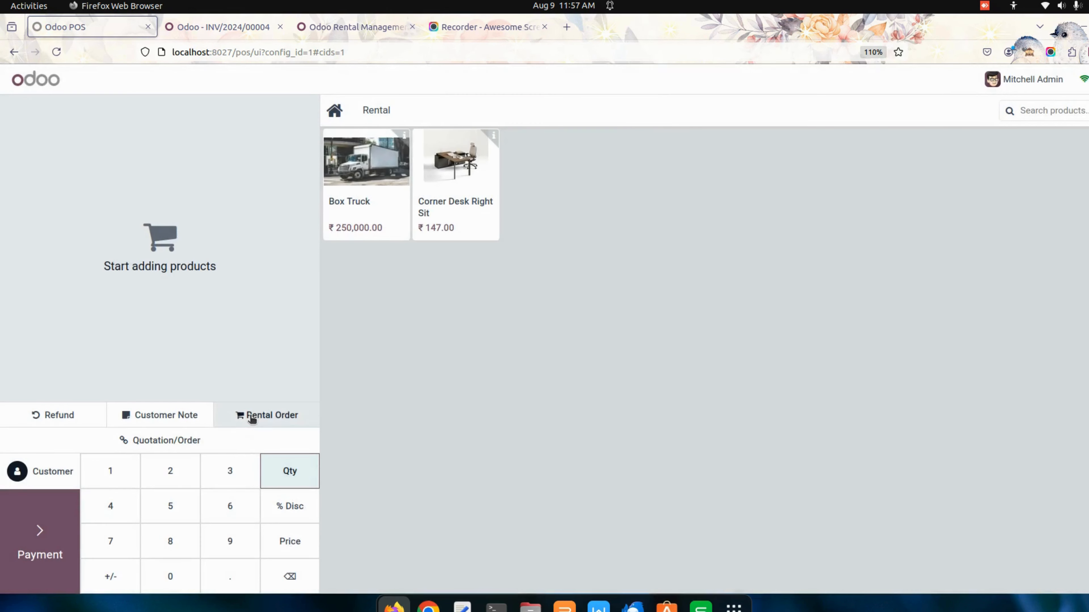
pyautogui.click(250, 416)
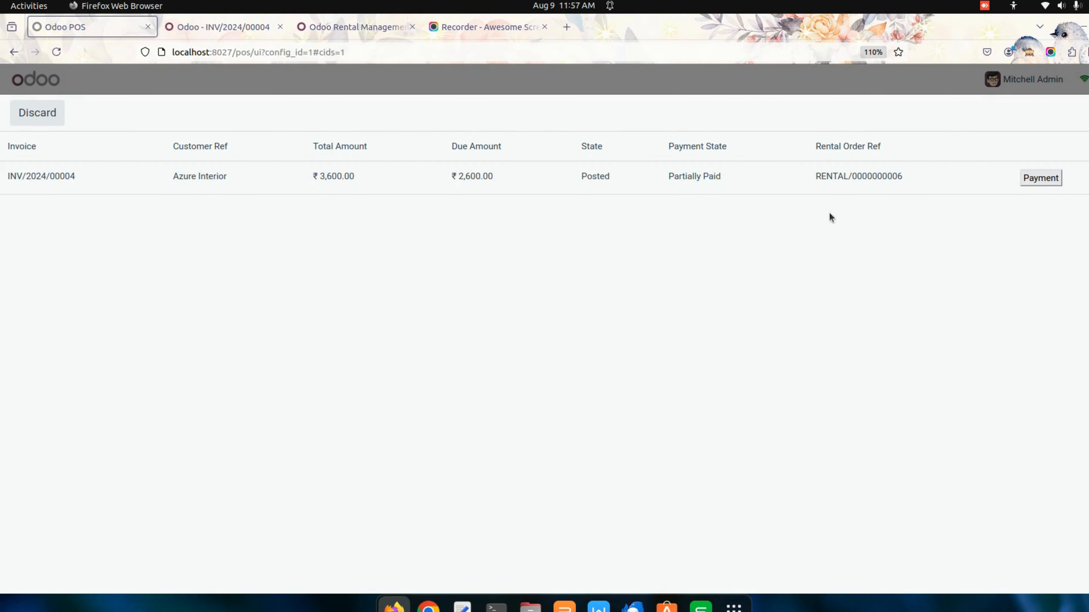
# Step: Register a payment of 2600 for Azure Interior's rental invoice with the Cash journal and dismiss the resulting message
pyautogui.click(1039, 177)
pyautogui.click(590, 316)
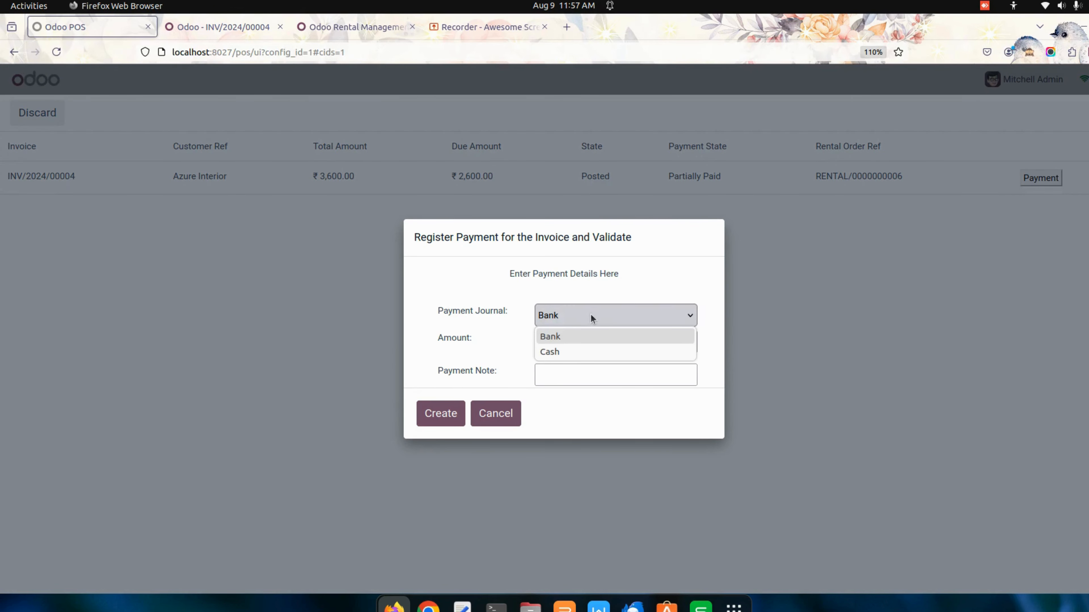
pyautogui.click(577, 352)
pyautogui.click(595, 342)
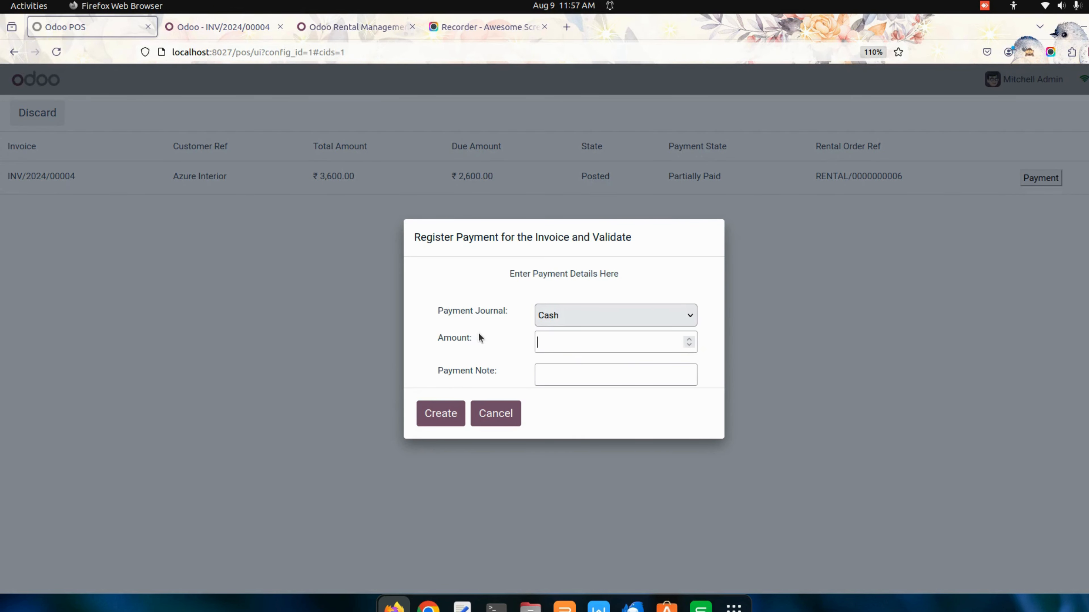
pyautogui.write('2600')
pyautogui.click(450, 418)
pyautogui.click(685, 348)
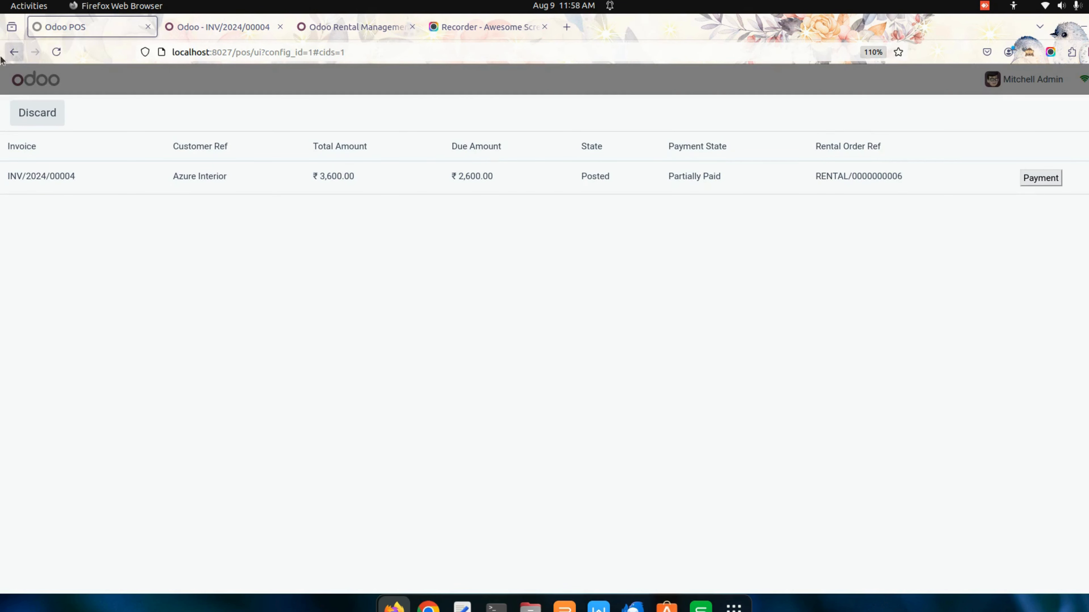
# Step: Reload the Point of Sale to check its rental invoice list, and refresh Azure Interior's invoice in the backend
pyautogui.click(56, 52)
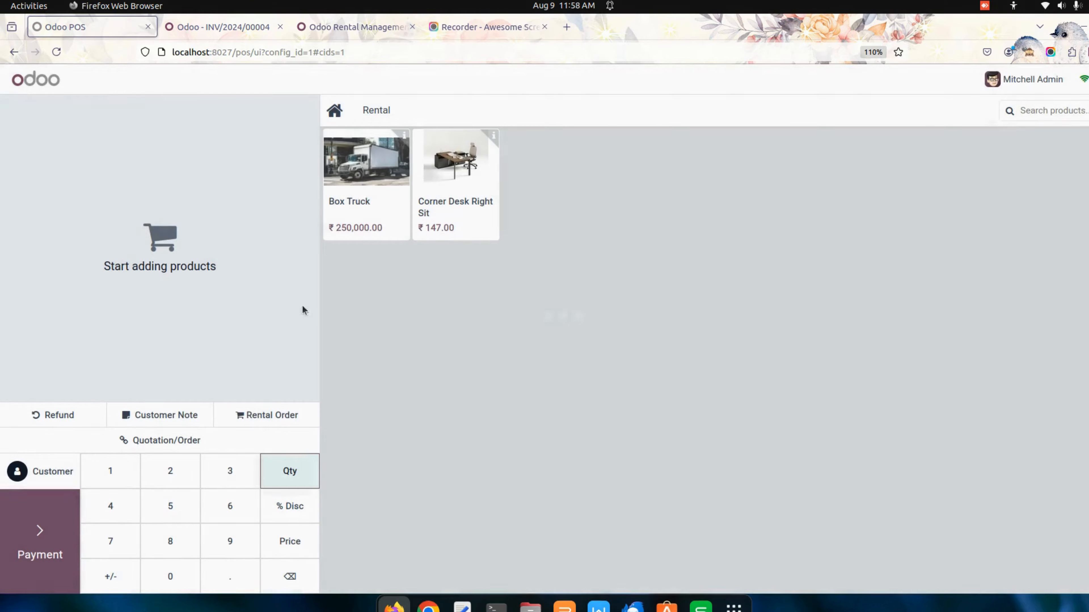
pyautogui.click(265, 416)
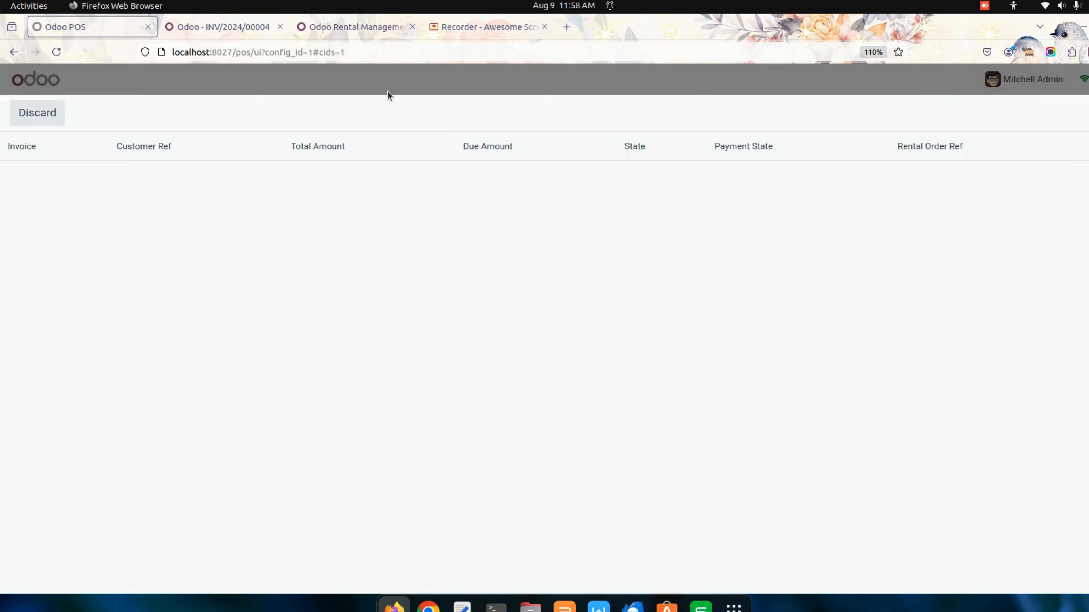
pyautogui.click(229, 27)
pyautogui.click(56, 52)
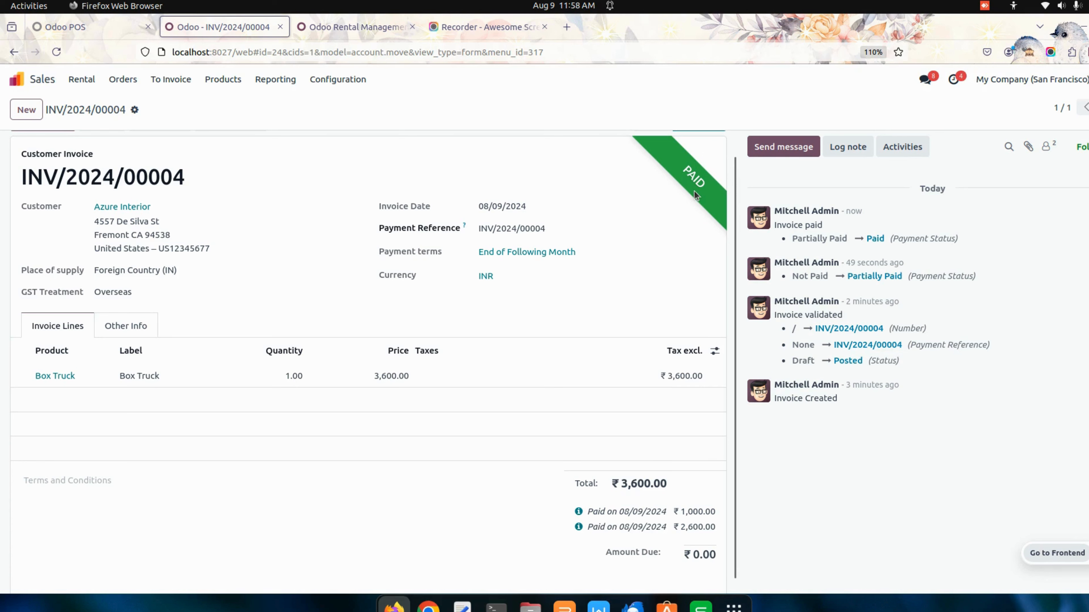
# Step: Open Azure Interior's confirmed rental order, close the rental, and review the agreement's details
pyautogui.click(82, 79)
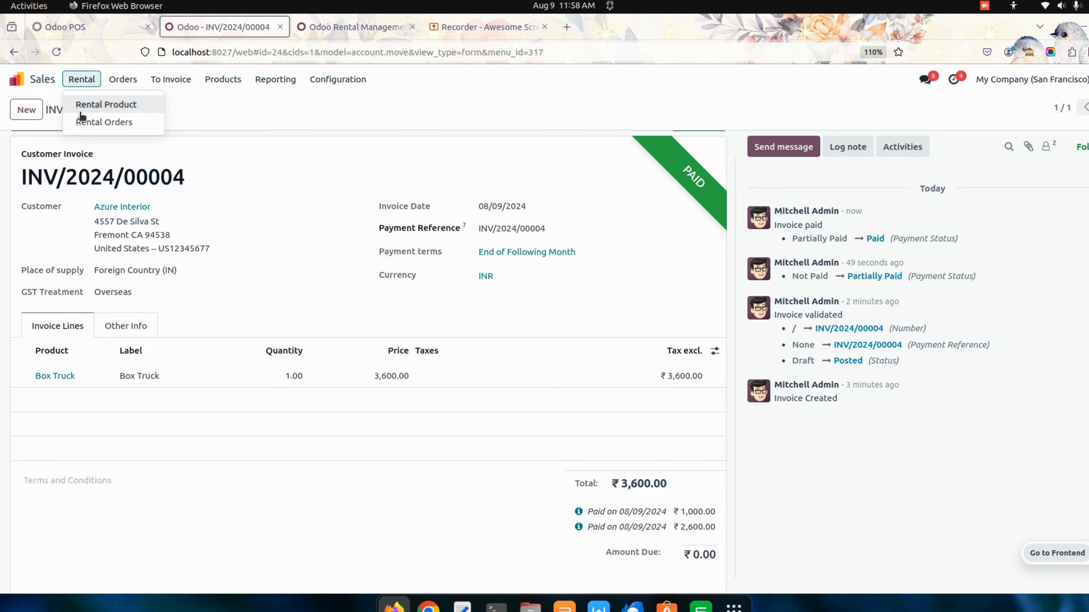
pyautogui.click(84, 120)
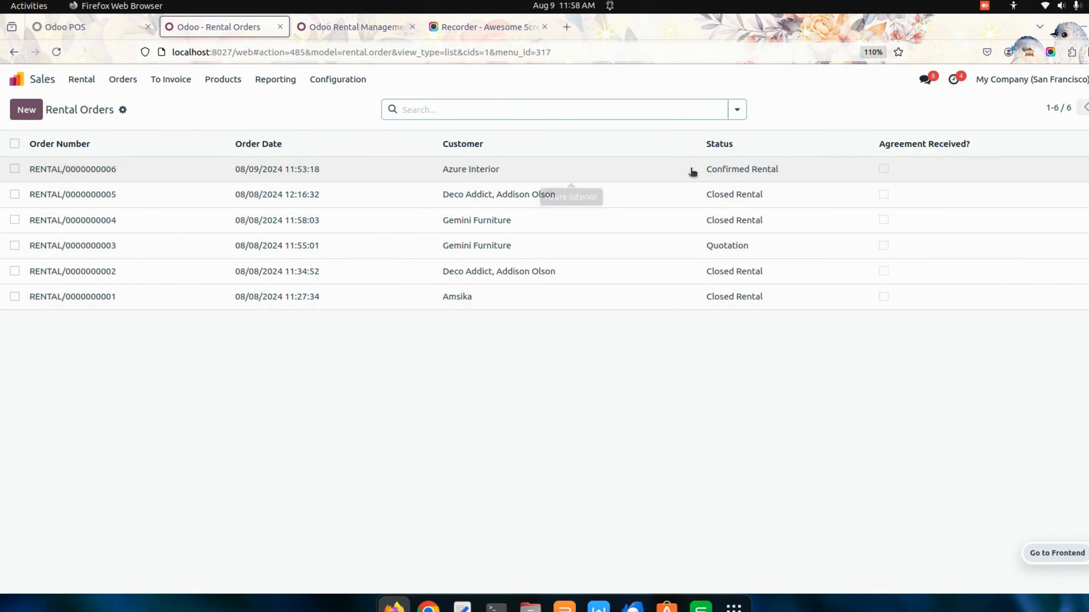
pyautogui.click(692, 171)
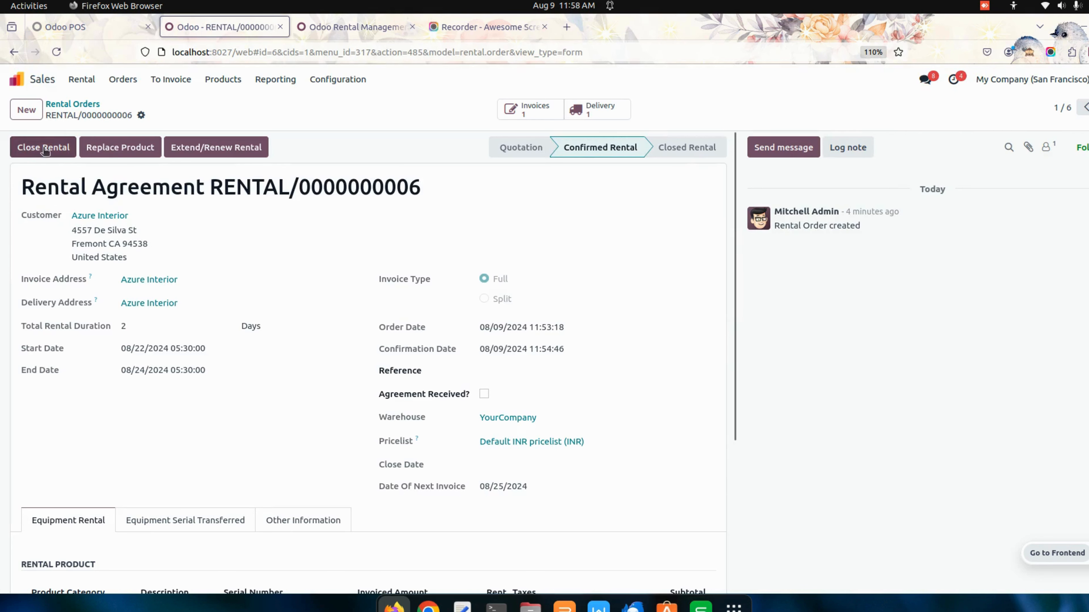
pyautogui.click(35, 146)
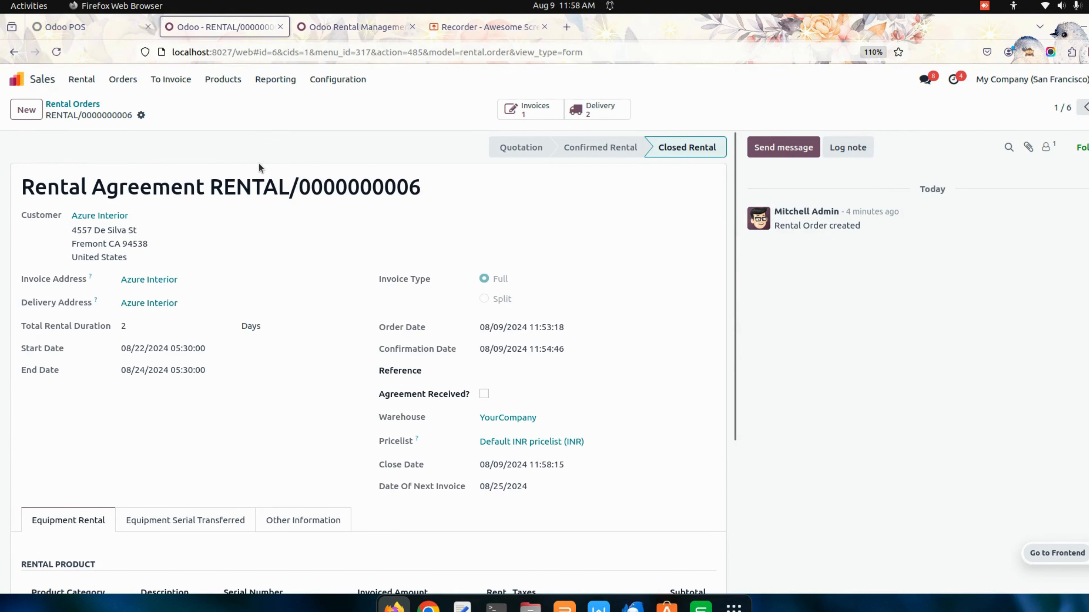
pyautogui.scroll(-5, 456, 319)
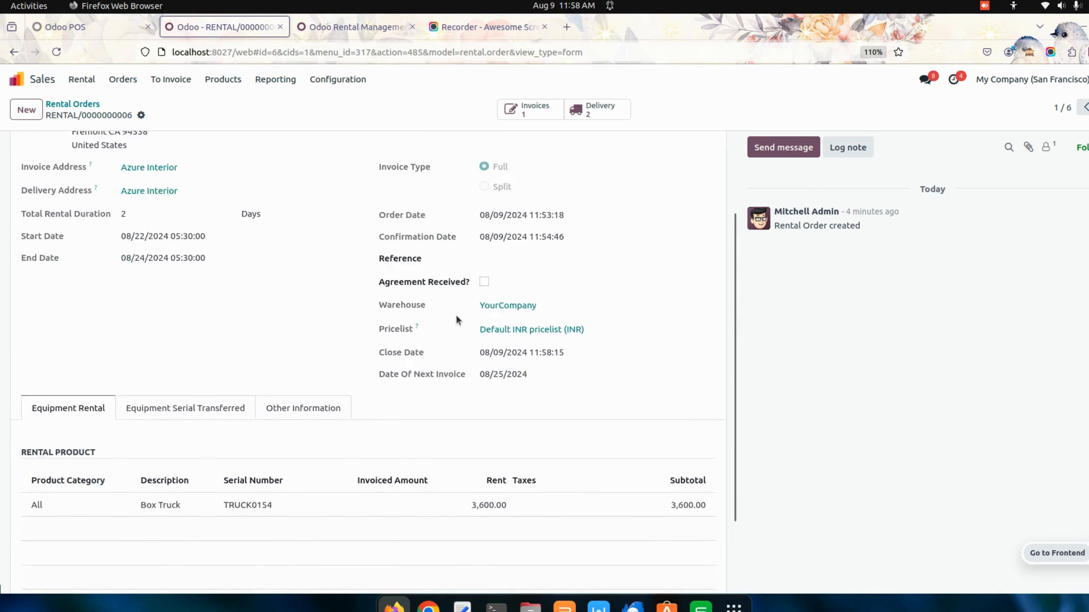
pyautogui.scroll(5, 457, 320)
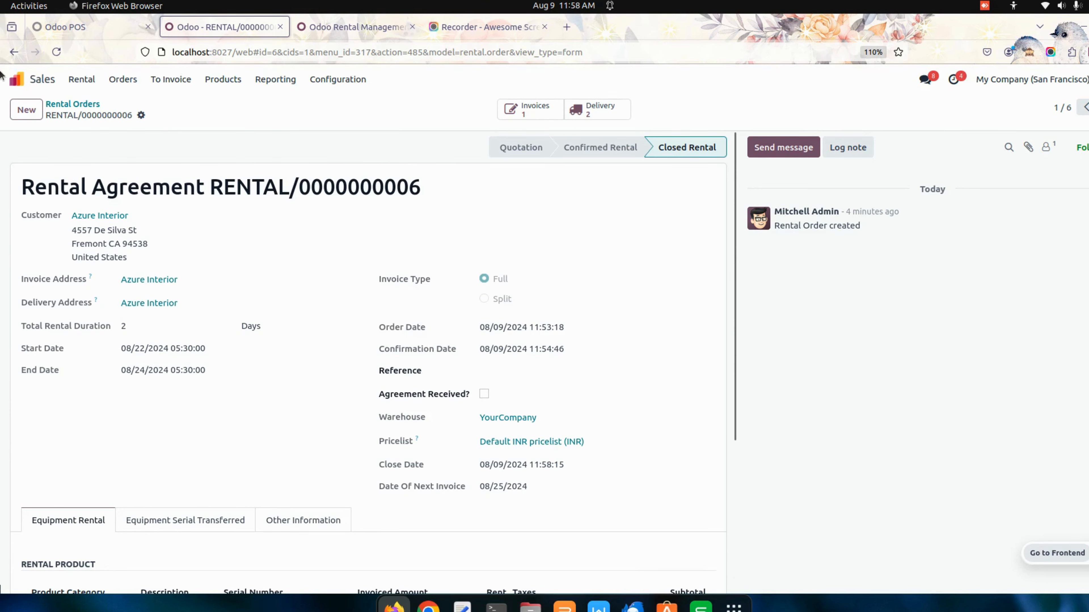
# Step: Check the Point of Sale orders list and its filter and grouping options, and return to the apps overview
pyautogui.click(16, 79)
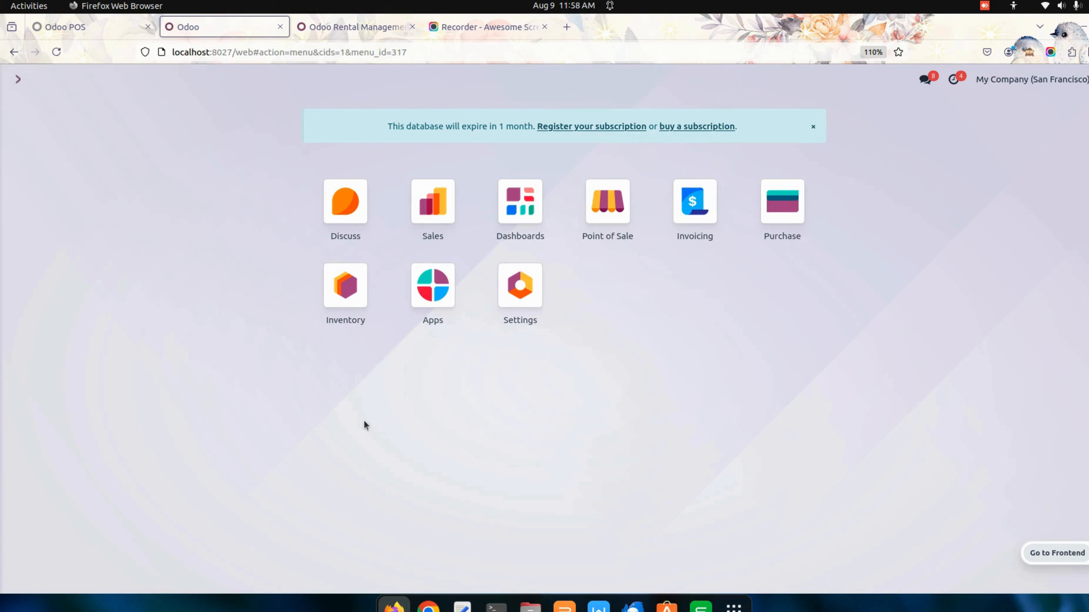
pyautogui.click(607, 202)
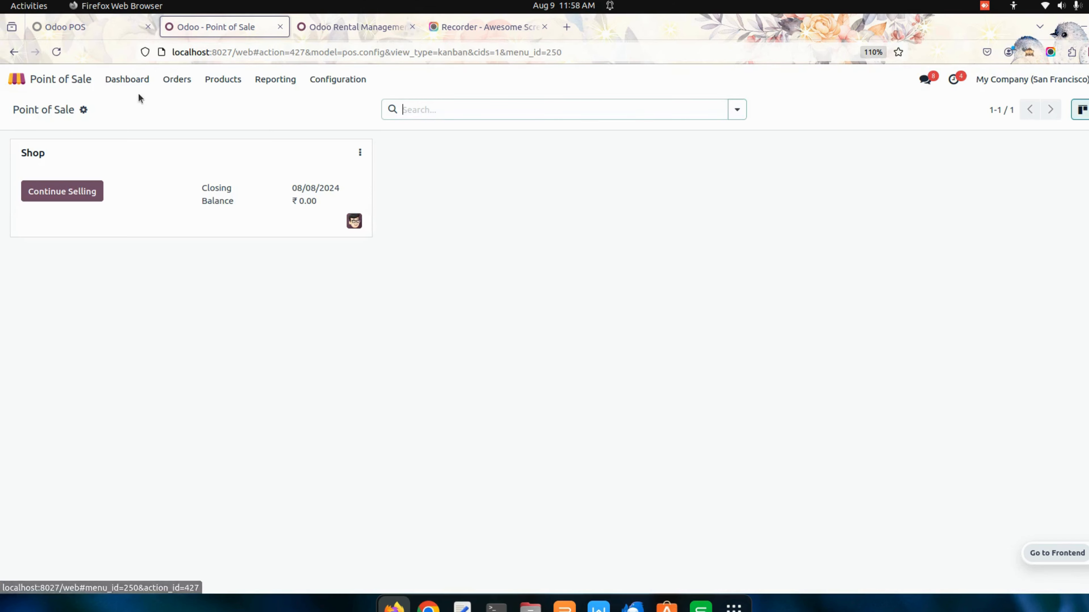
pyautogui.click(177, 79)
pyautogui.click(181, 105)
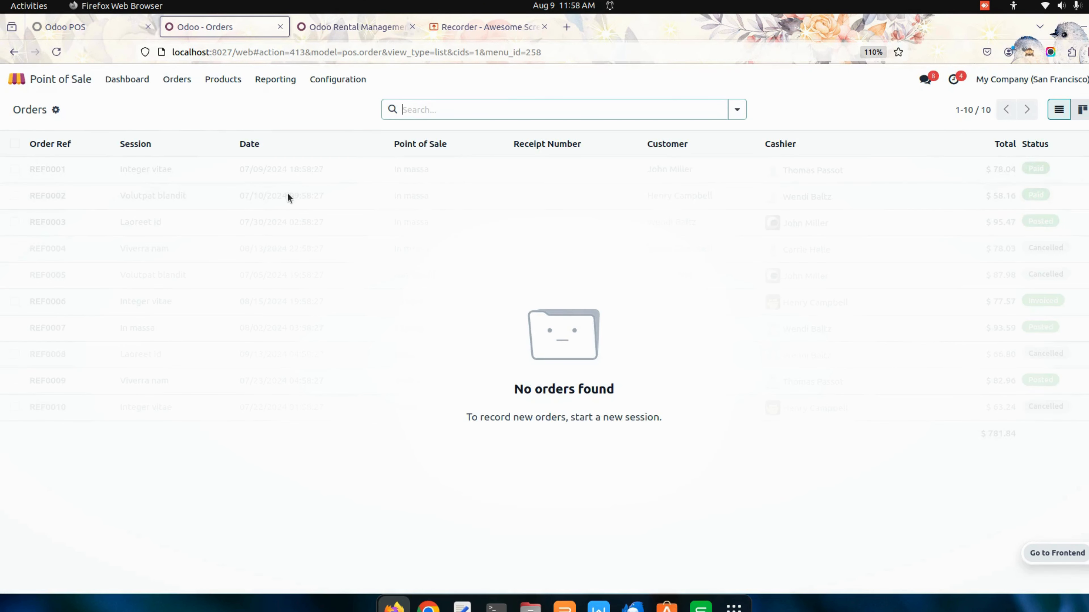
pyautogui.click(737, 110)
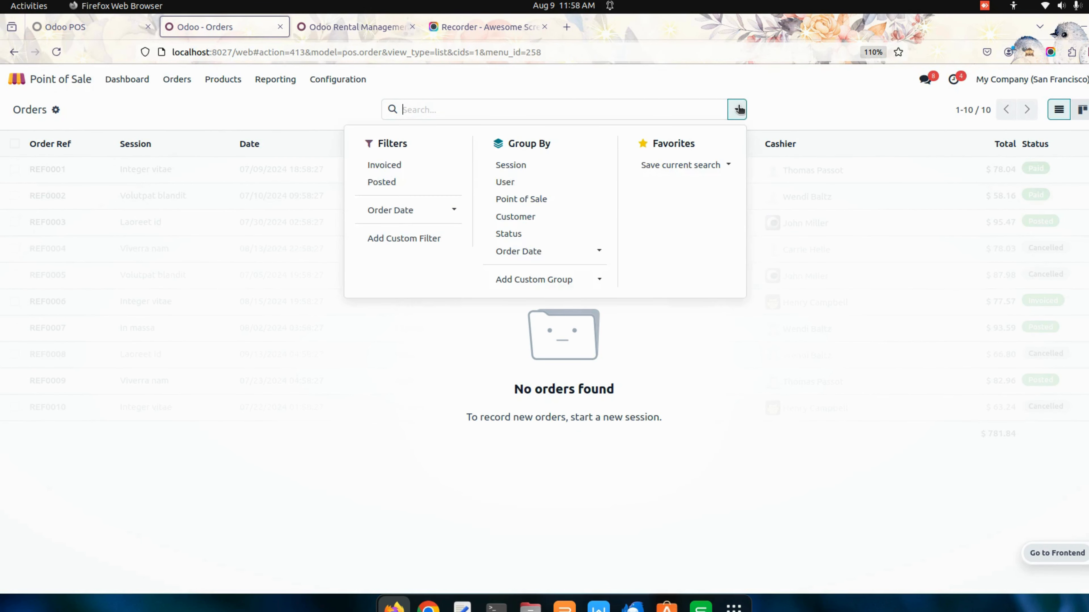
pyautogui.click(740, 110)
pyautogui.click(16, 80)
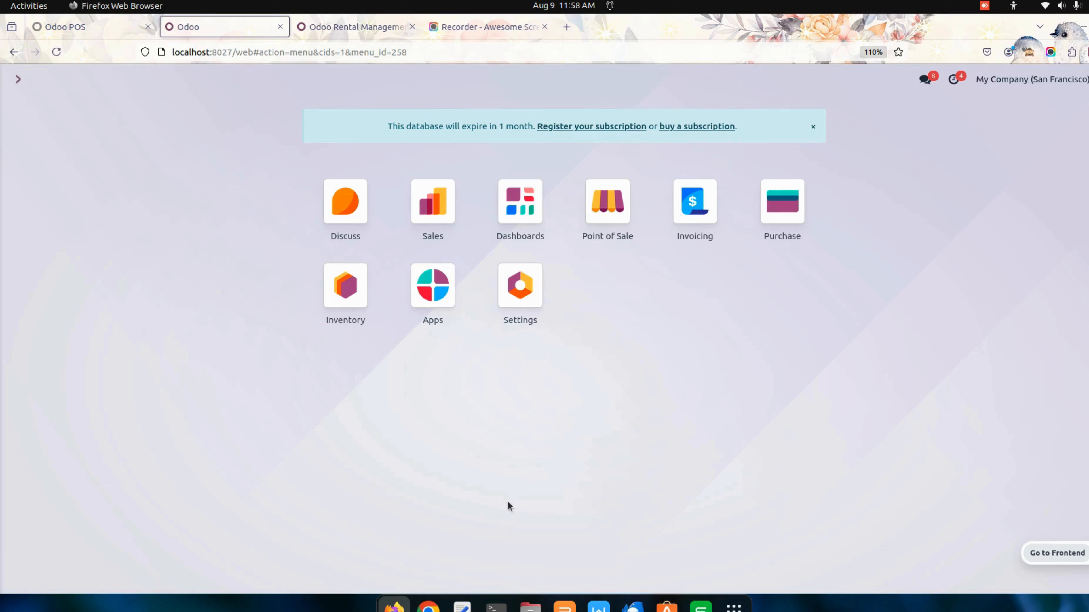
# Step: Switch to Chrome to read the description of the "Rental Management in POS" task, and return to Firefox
pyautogui.click(428, 605)
pyautogui.click(260, 521)
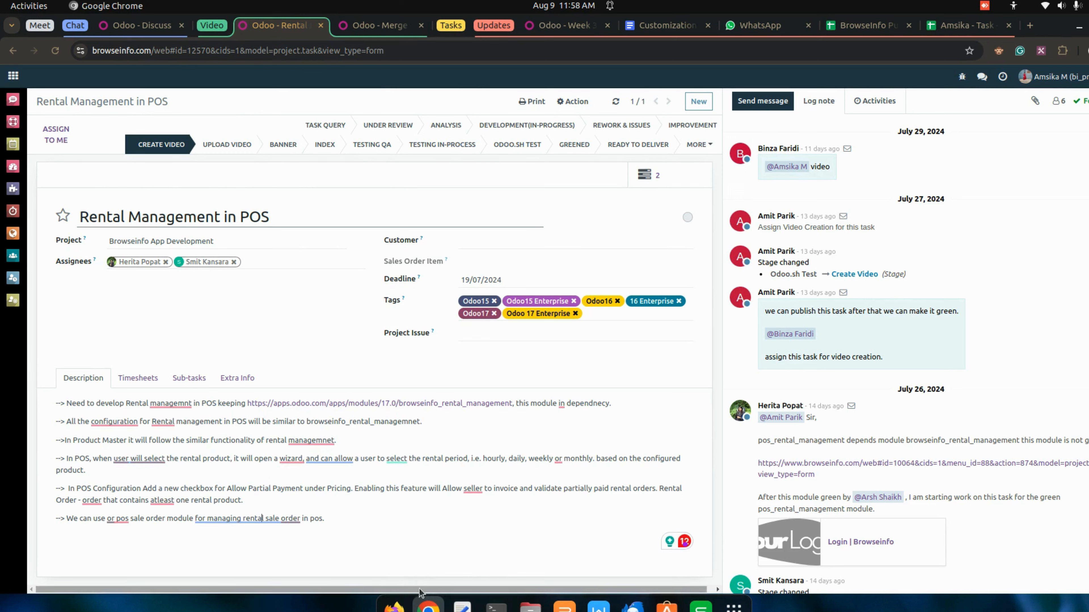
pyautogui.rightClick(394, 606)
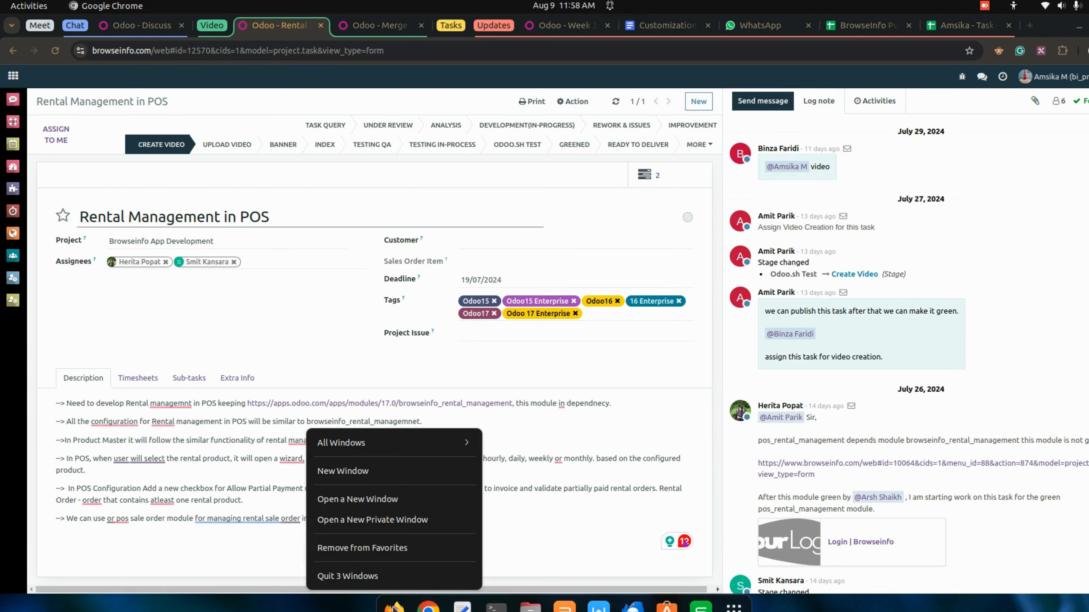
pyautogui.click(571, 564)
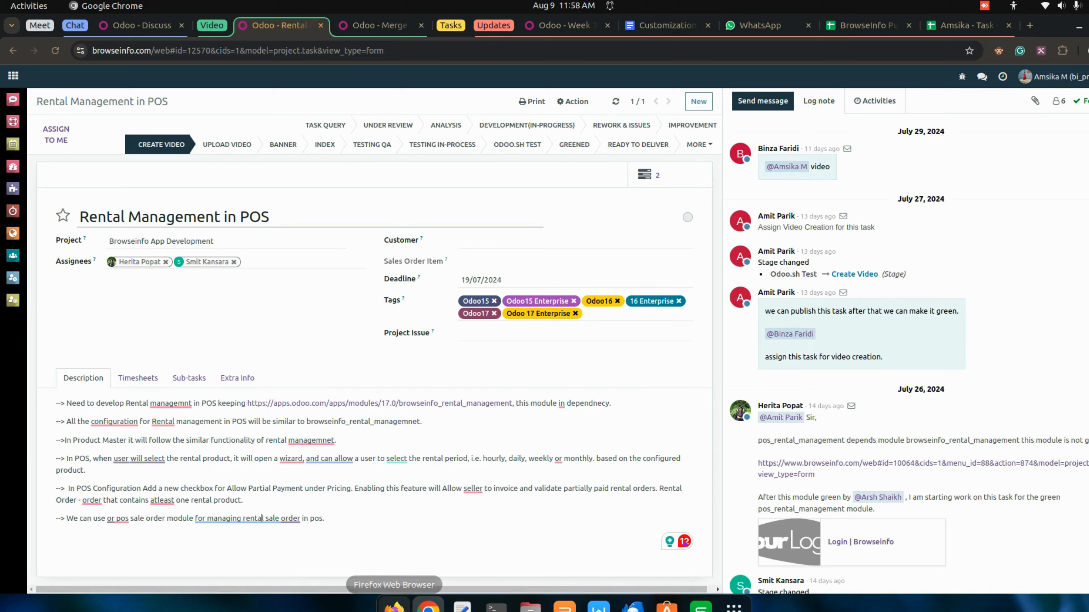
pyautogui.click(394, 606)
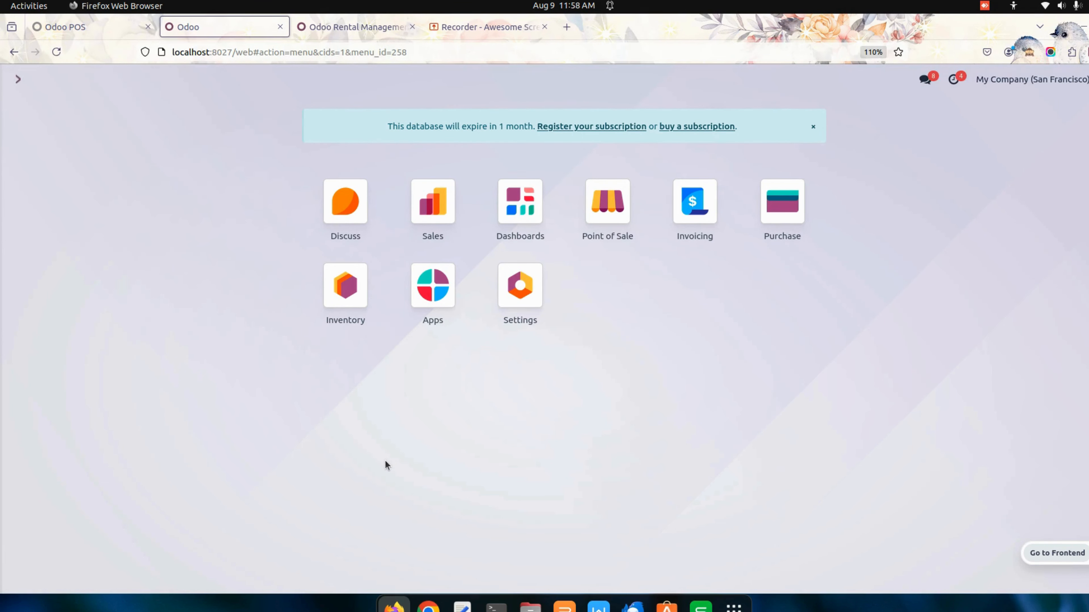